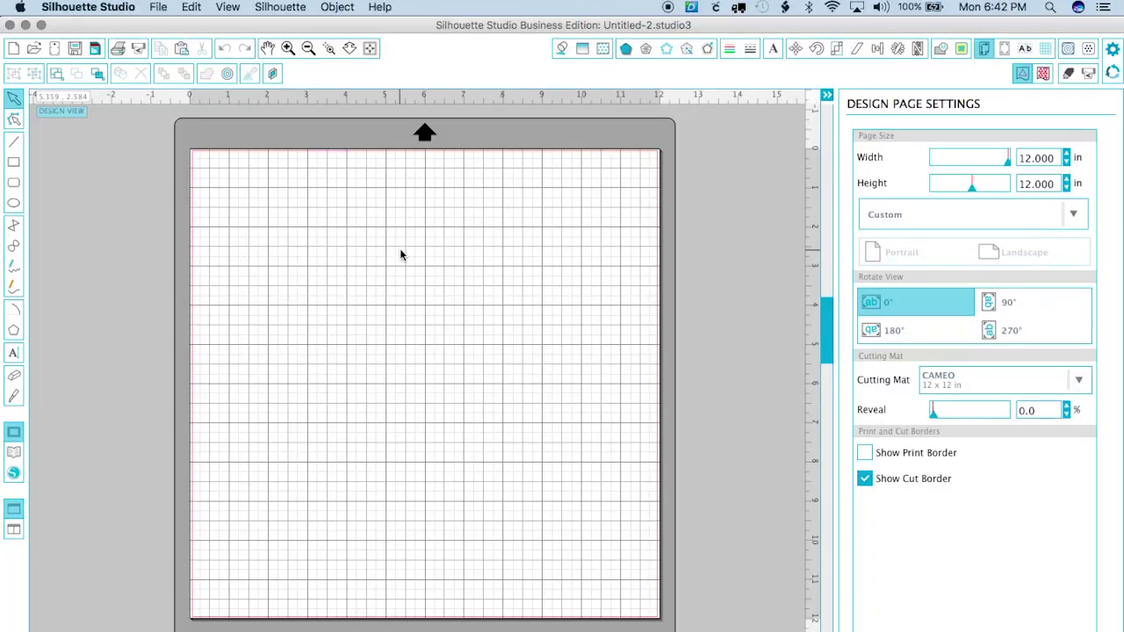
- Open compiled-2.svg from the Dreaming Tree Logo folder and nudge the logo on the mat
left_click(390, 6)
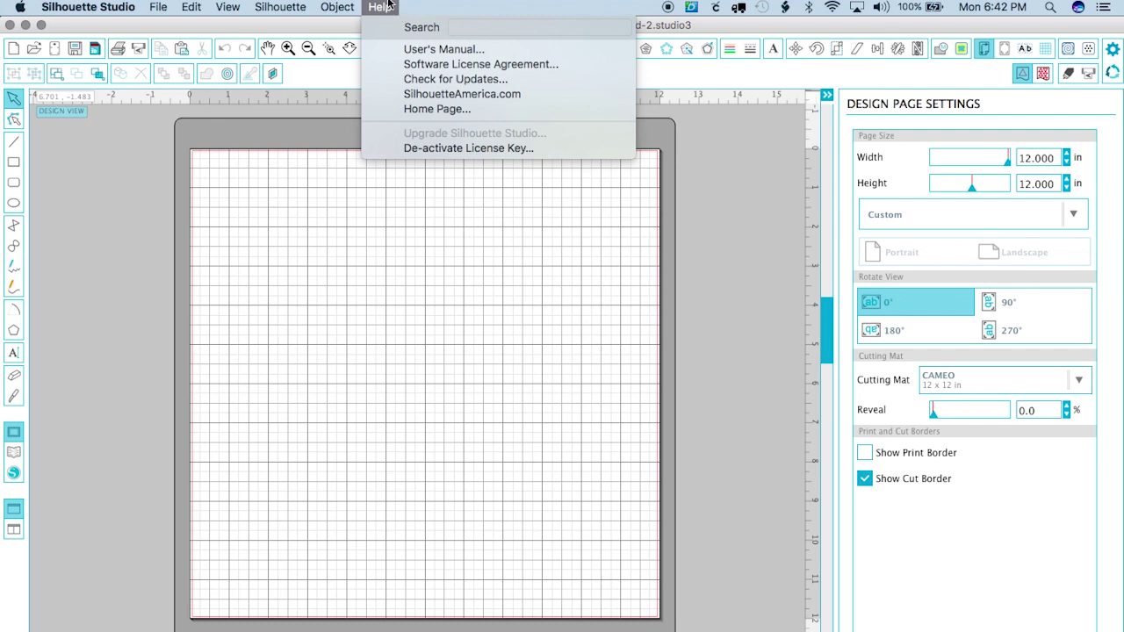
left_click(387, 5)
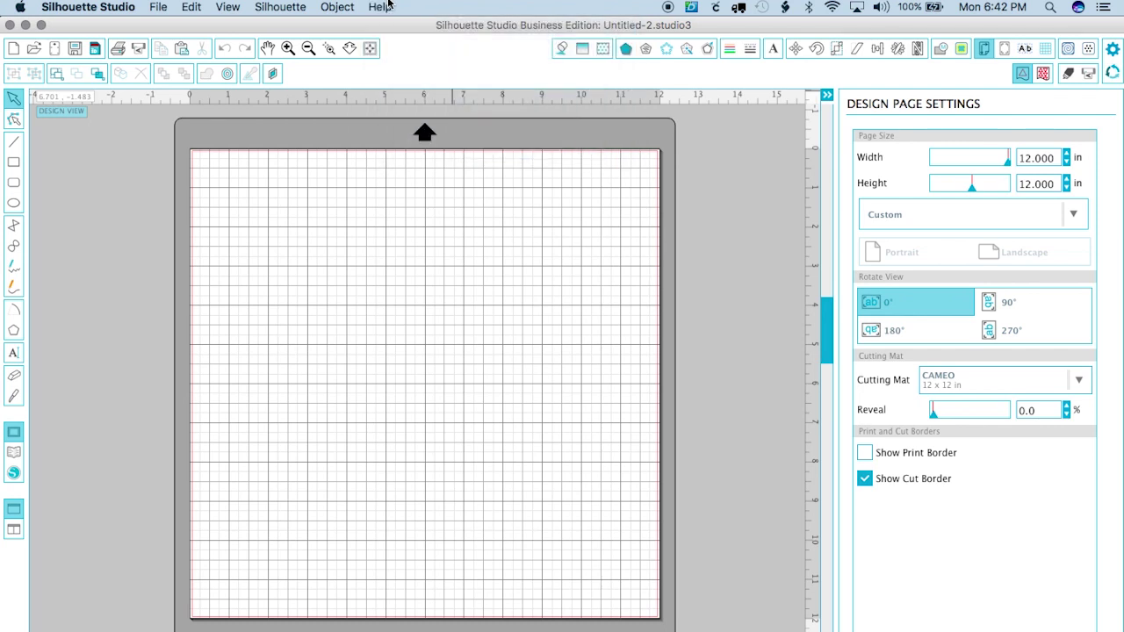
left_click(158, 7)
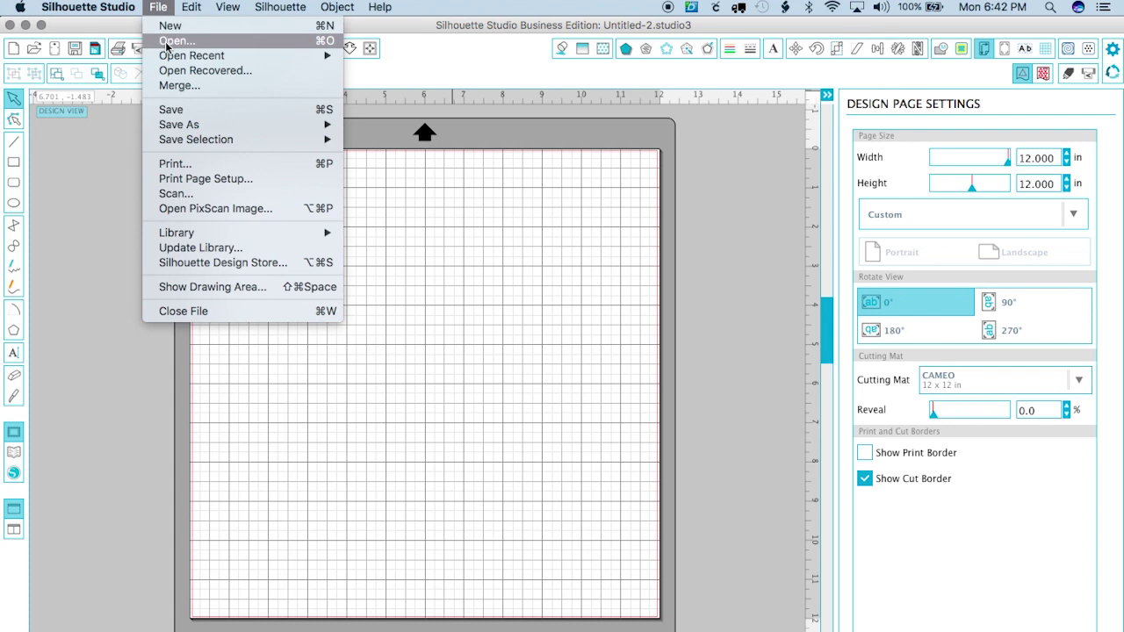
left_click(167, 41)
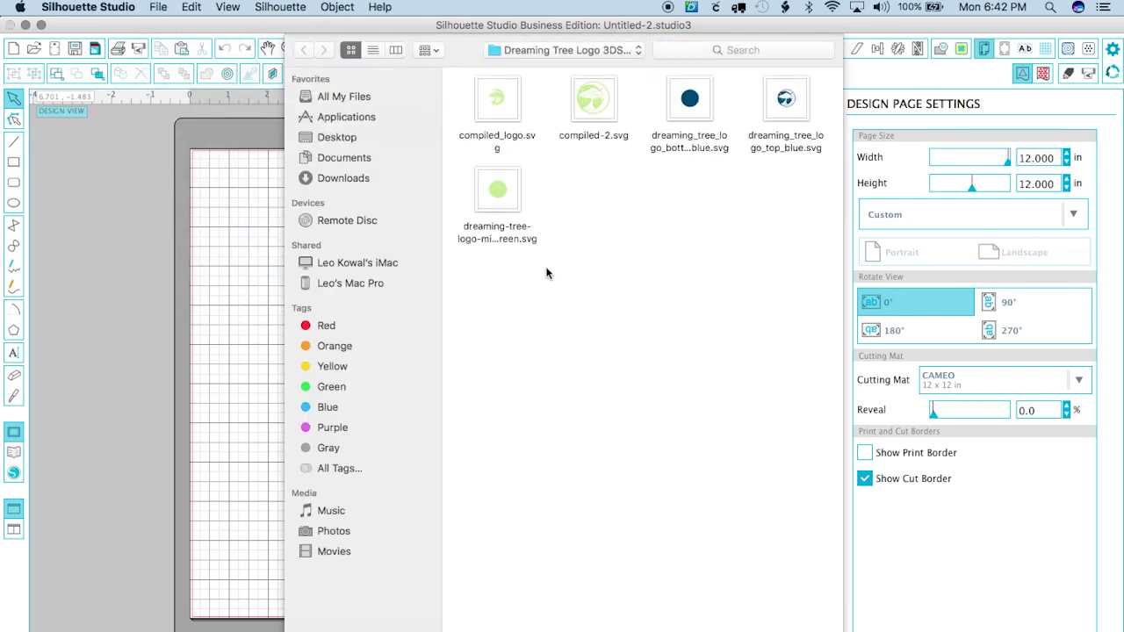
double_click(602, 101)
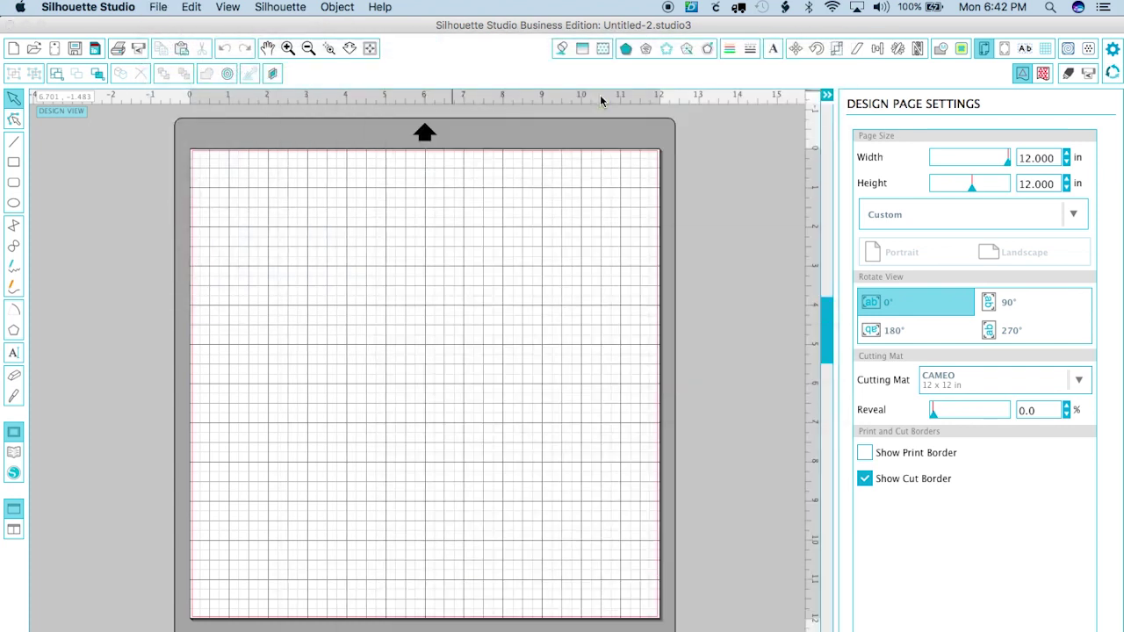
left_click_drag(395, 260, 372, 239)
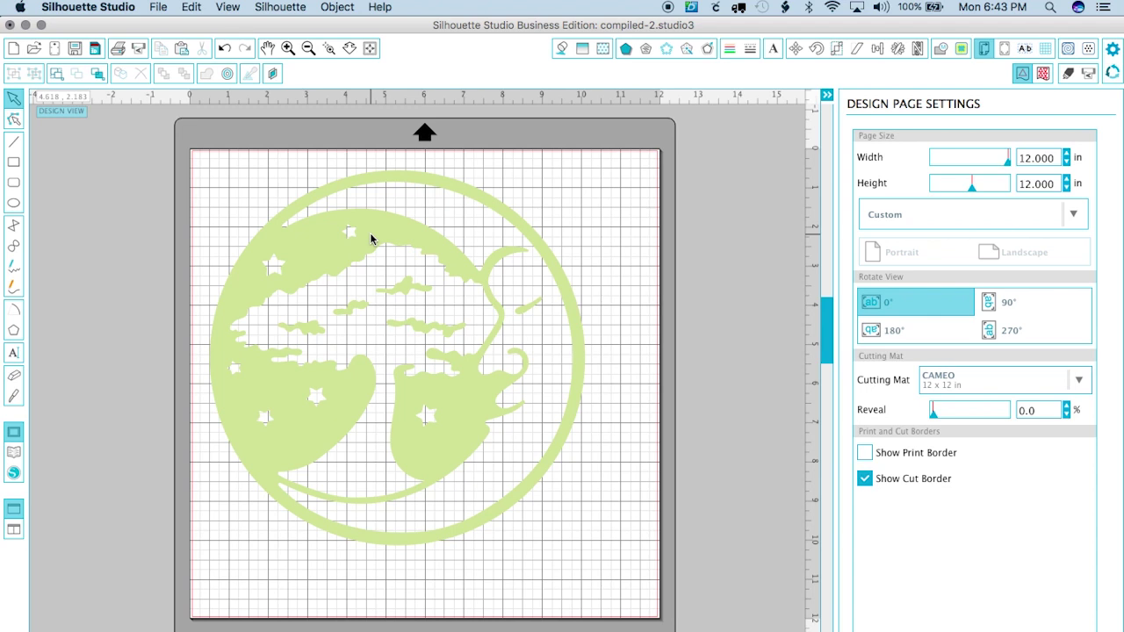
- Scale the selected logo to 22.8 in wide using the Scale panel's Specify Dimensions
left_click(400, 229)
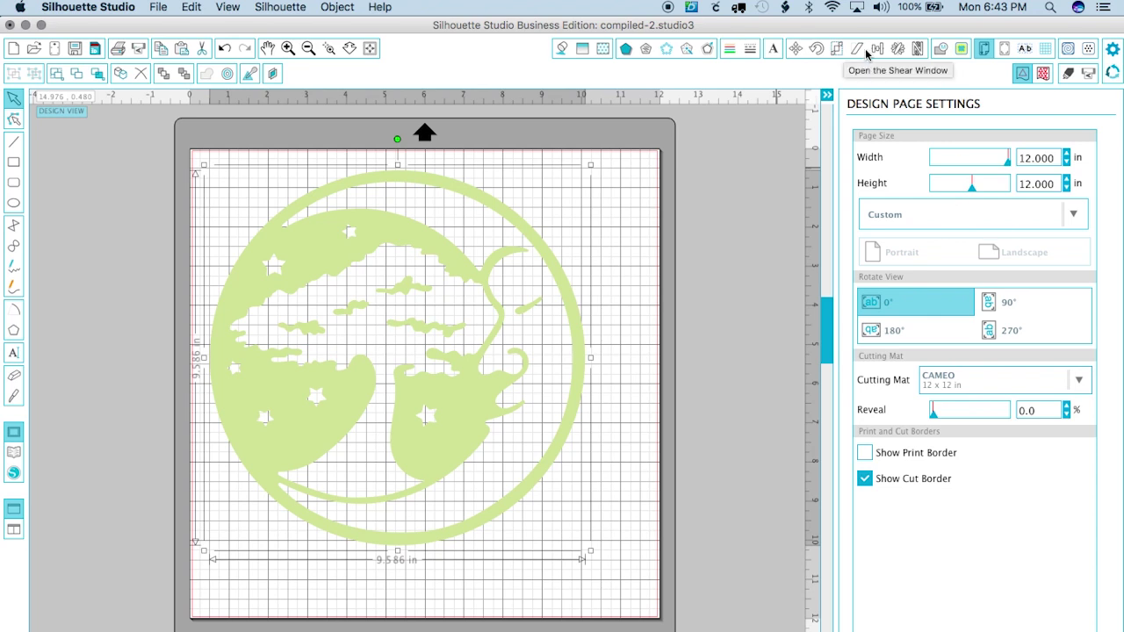
left_click(837, 50)
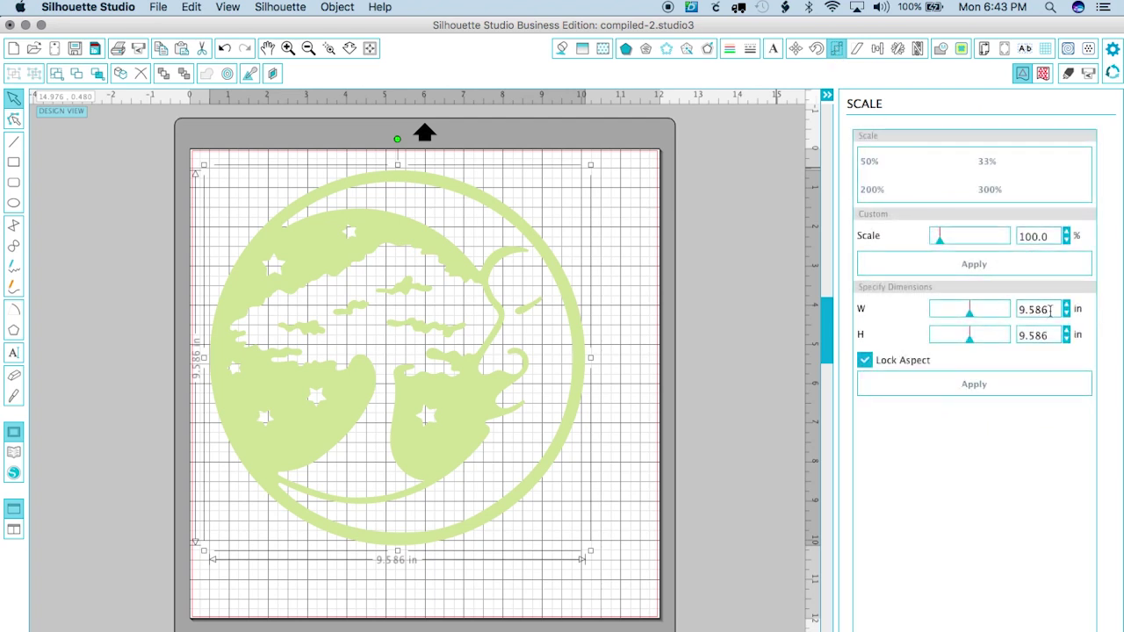
left_click_drag(1050, 310, 994, 310)
type("22.8")
left_click(925, 386)
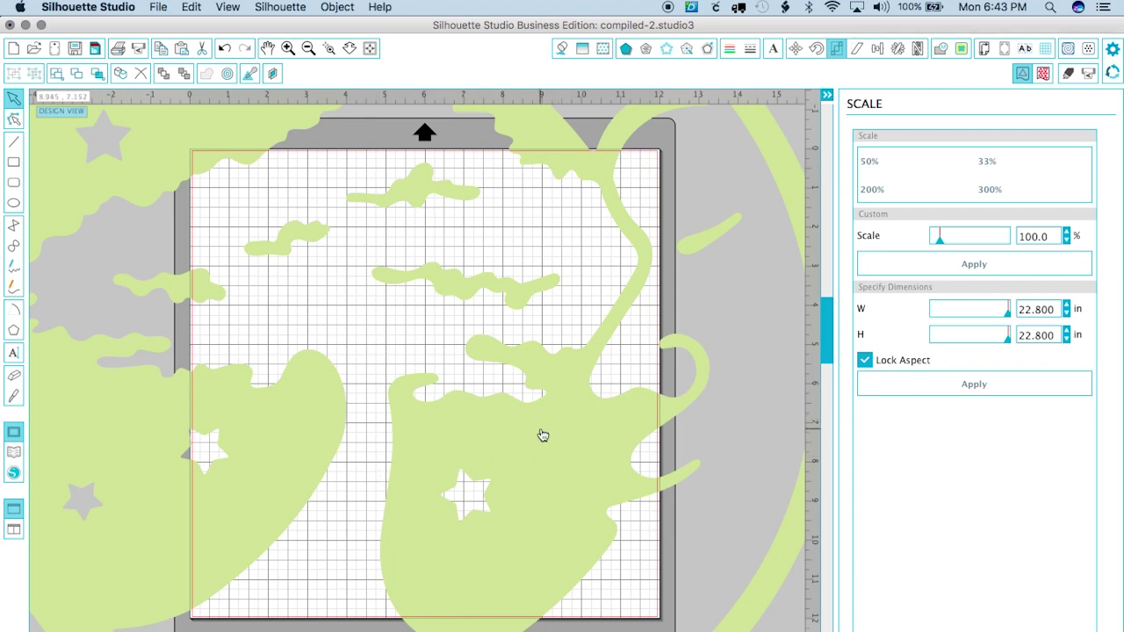
- Set all the logo's shapes to the Cut style and show the Media Layout preview
left_click(1069, 76)
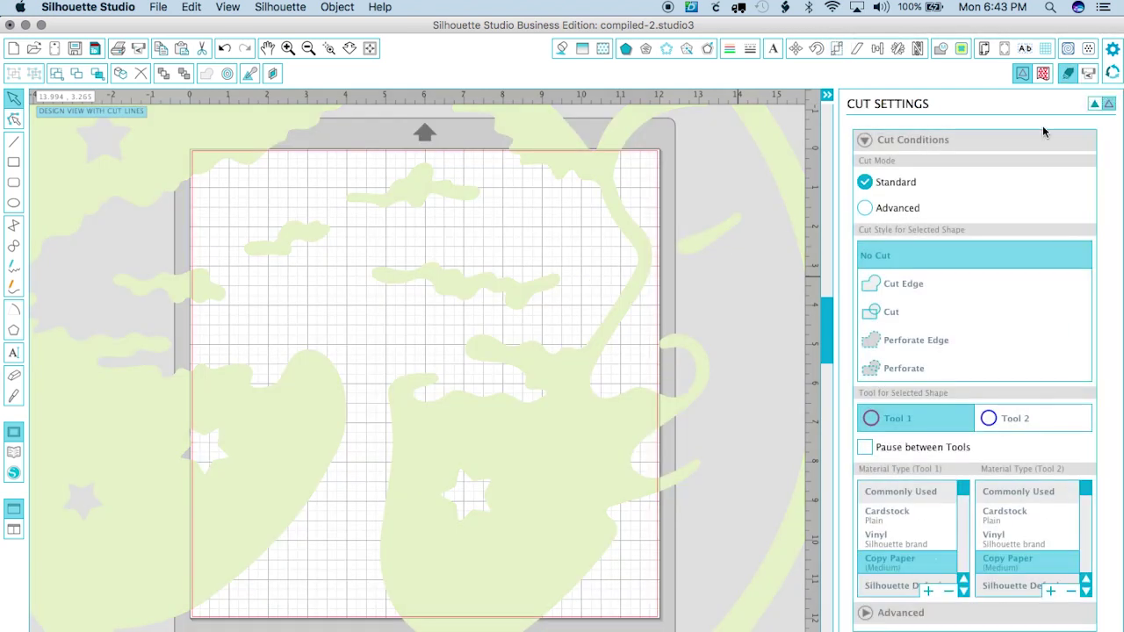
left_click(904, 312)
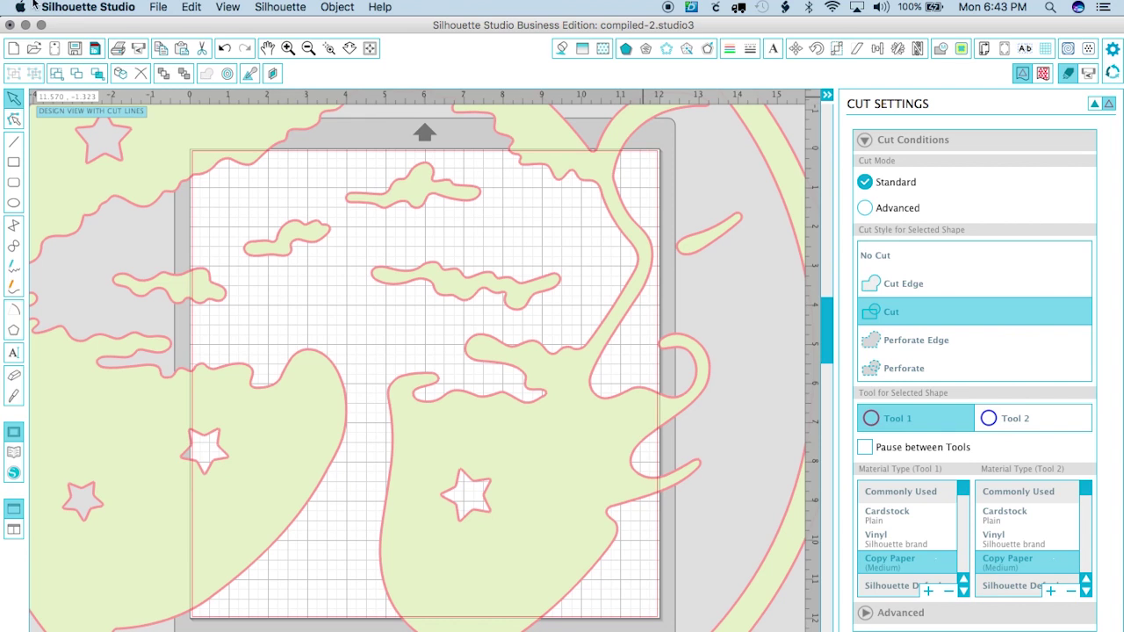
left_click(272, 6)
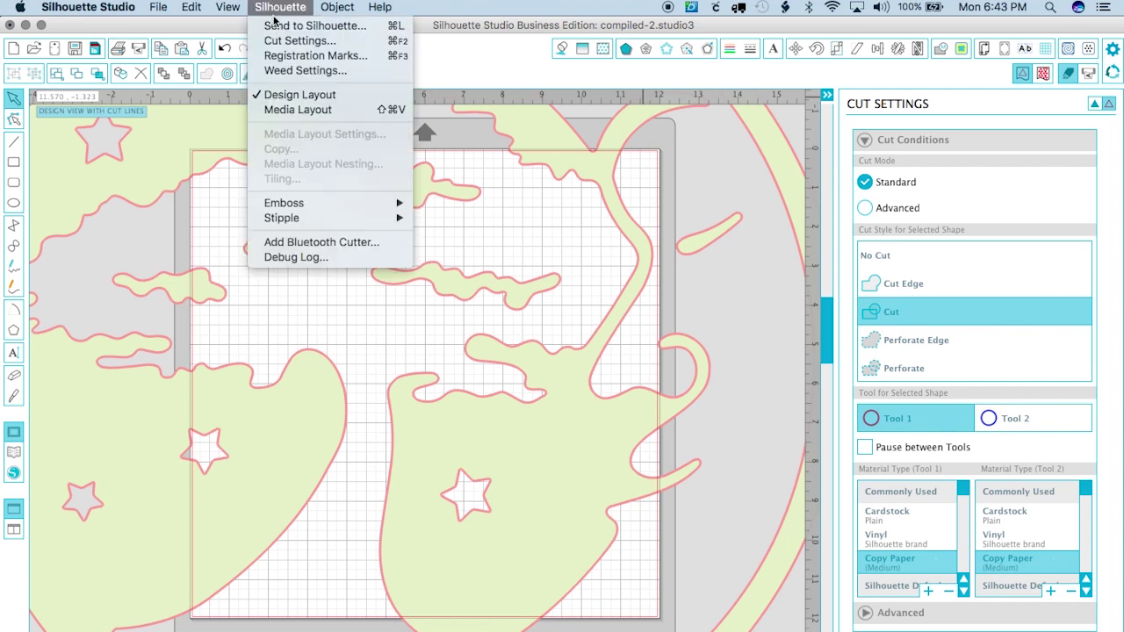
left_click(289, 110)
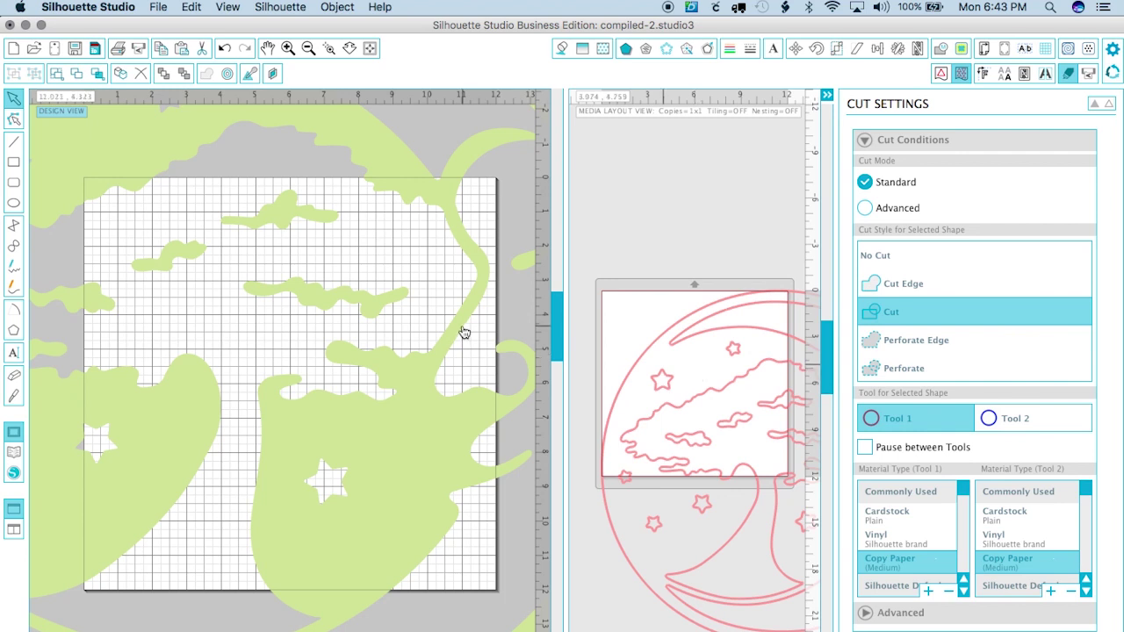
- Turn on Tiling Active in Silhouette > Tiling to split the logo into four tiles
left_click(287, 7)
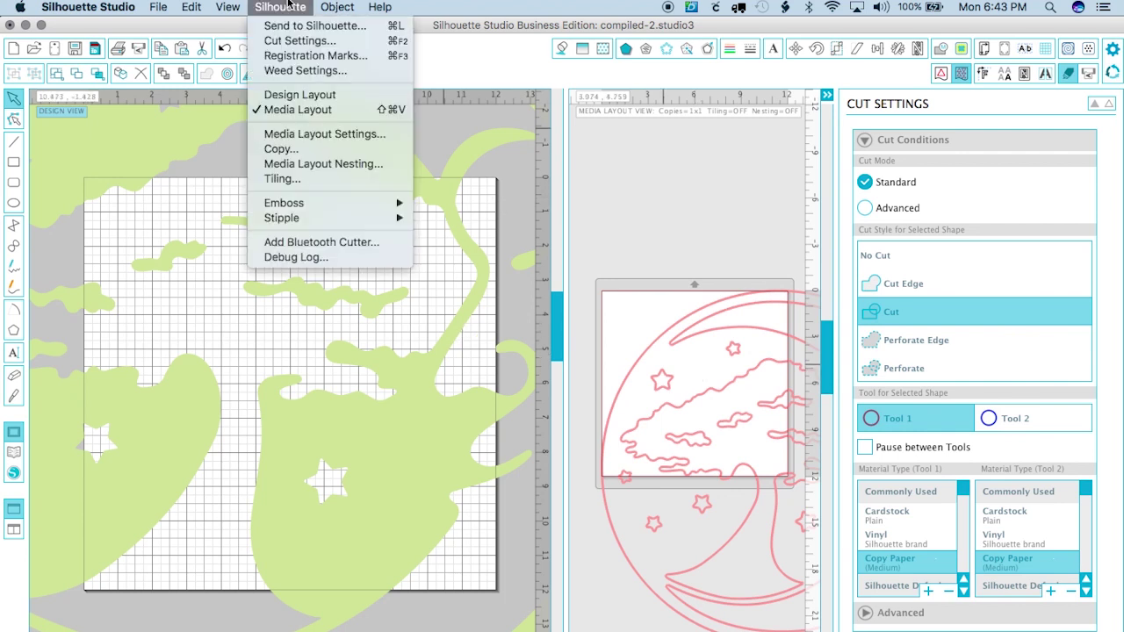
left_click(283, 178)
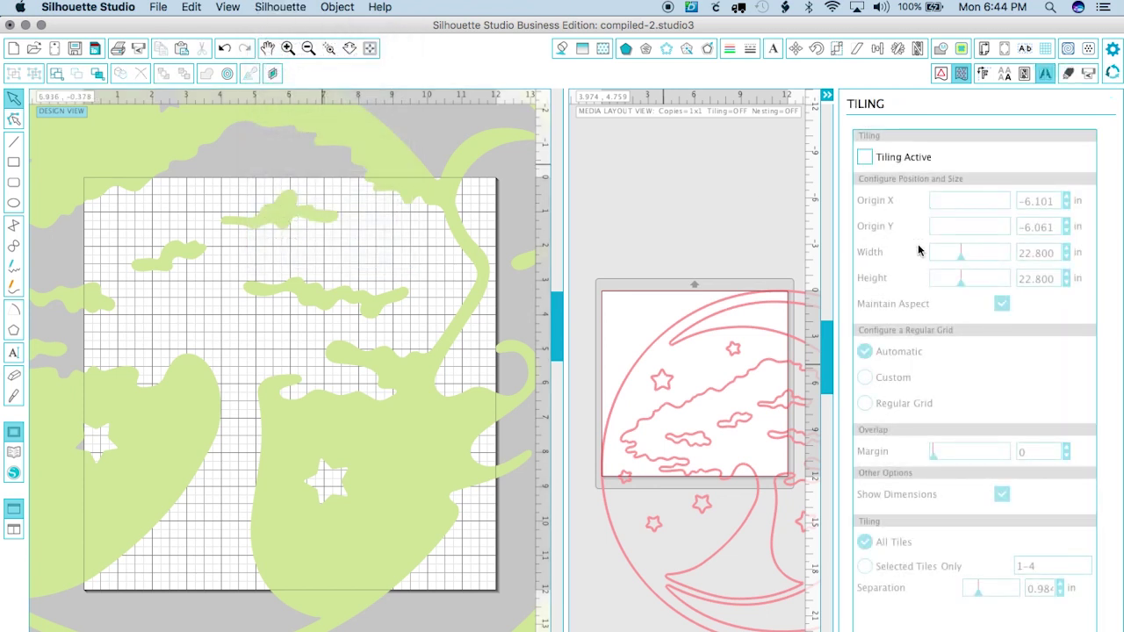
left_click(865, 157)
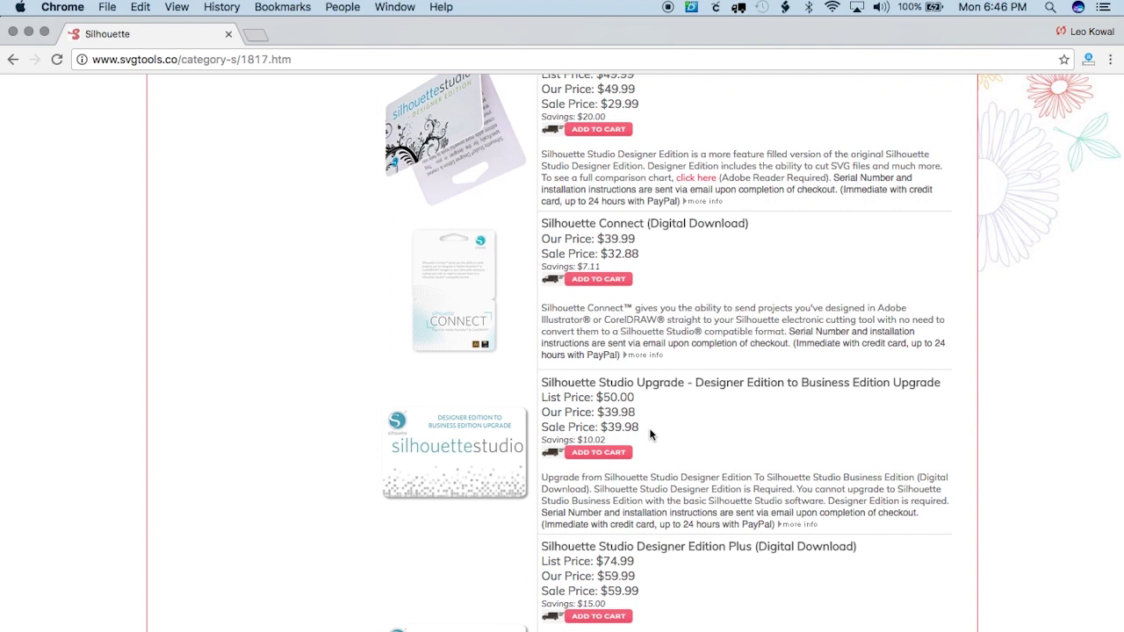
- Scroll the svgtools.co page down to the Silhouette Studio Business Edition listing at $71.04
scroll(724, 460, "down", 8)
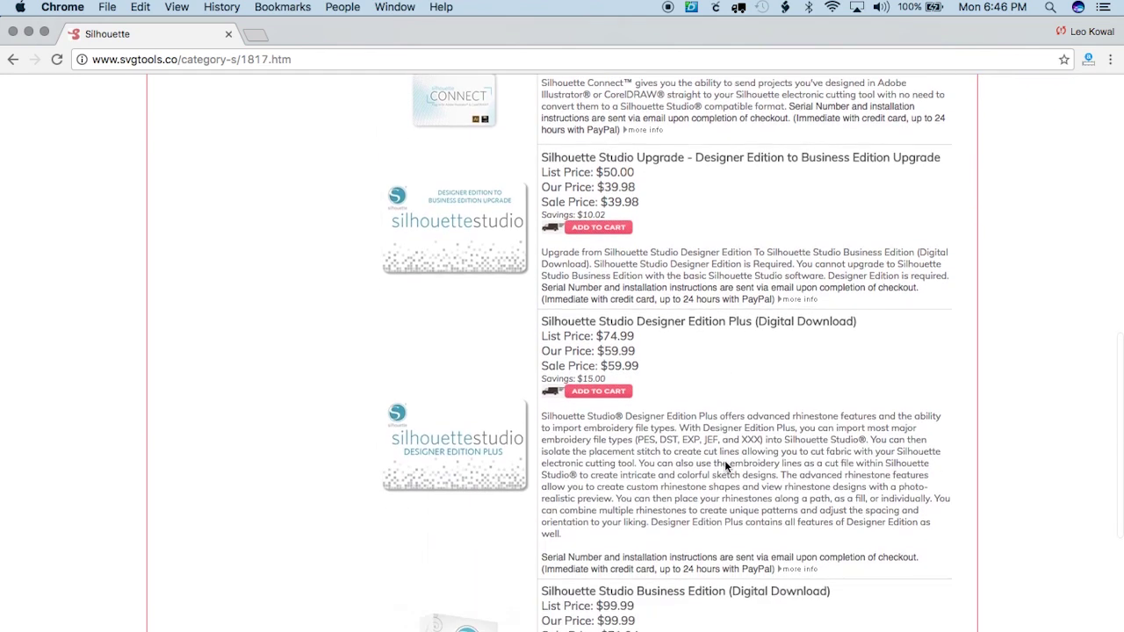
scroll(724, 465, "down", 2)
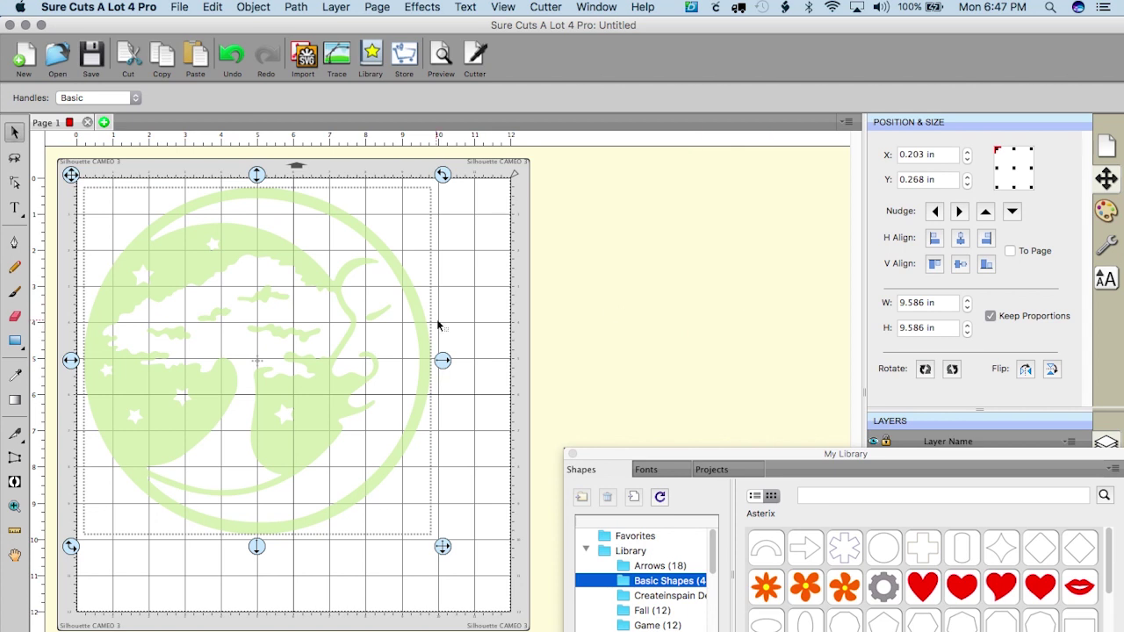
- Enter 22.8 in as the logo's width in Position & Size, then deselect it
left_click(895, 303)
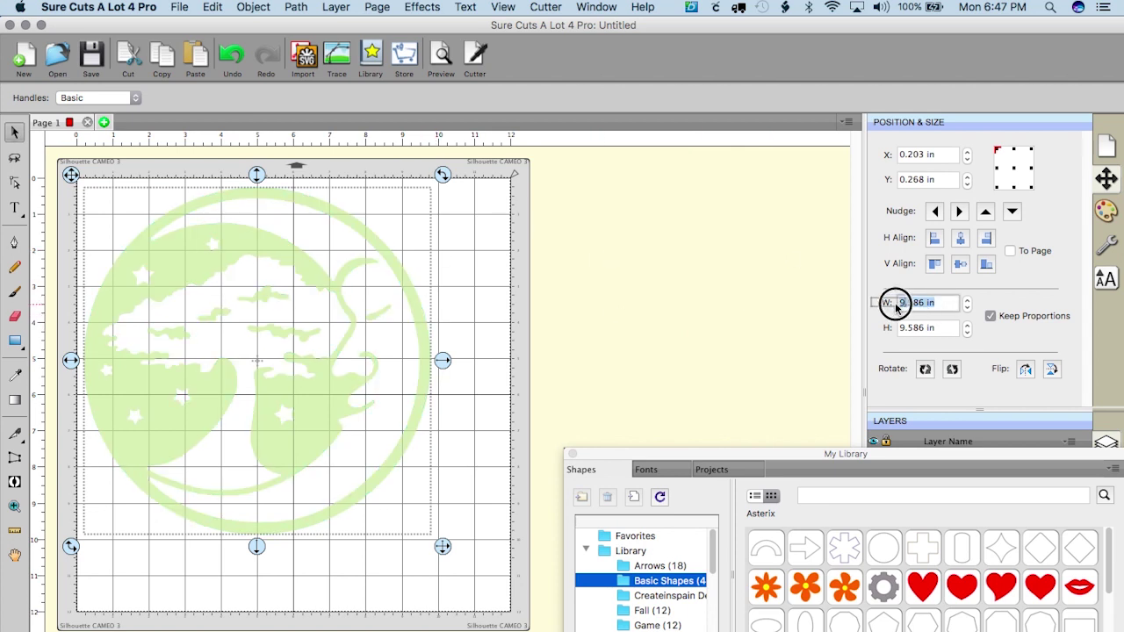
left_click(923, 303)
left_click_drag(926, 304, 898, 303)
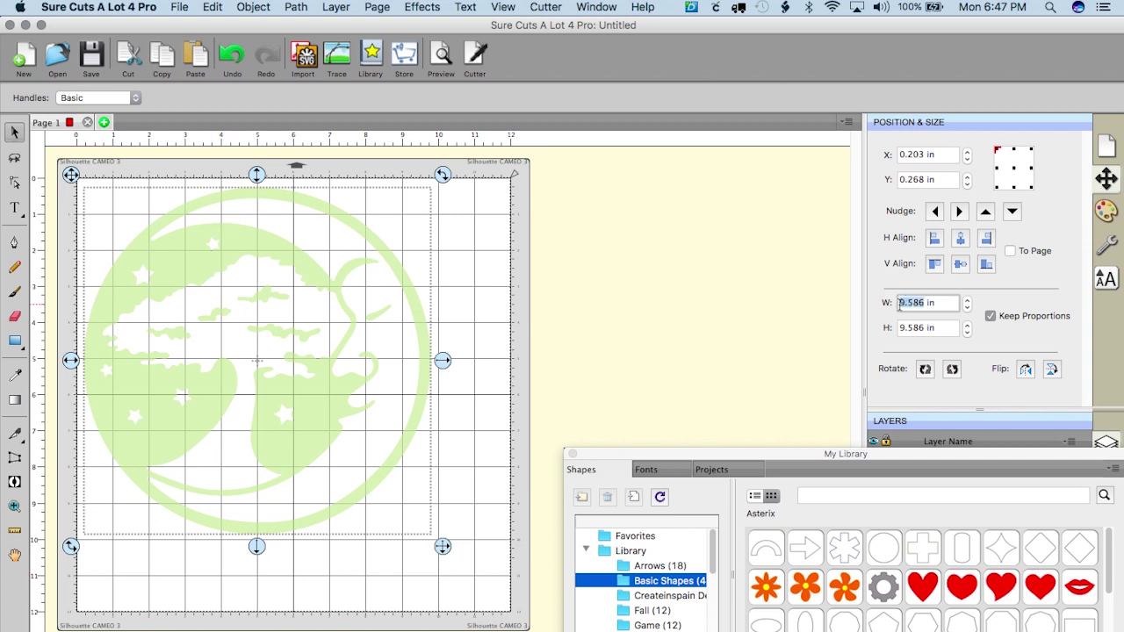
type("22.8")
key("Return")
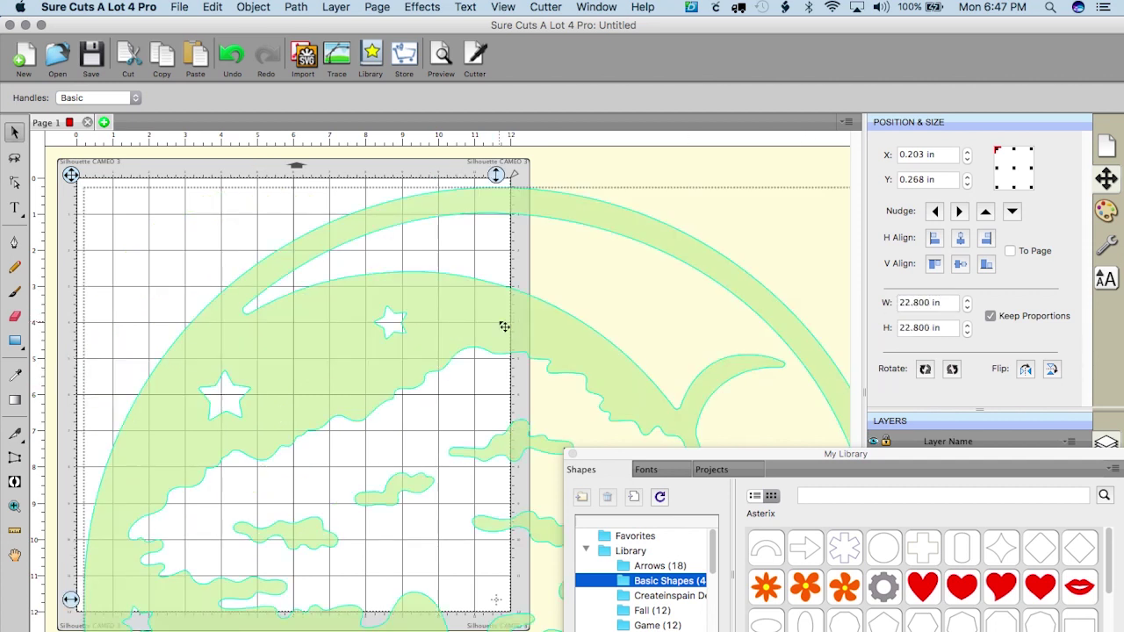
key("Escape")
- Set Effects > Tiling to 2 columns by 2 rows and export the tiles
left_click(421, 6)
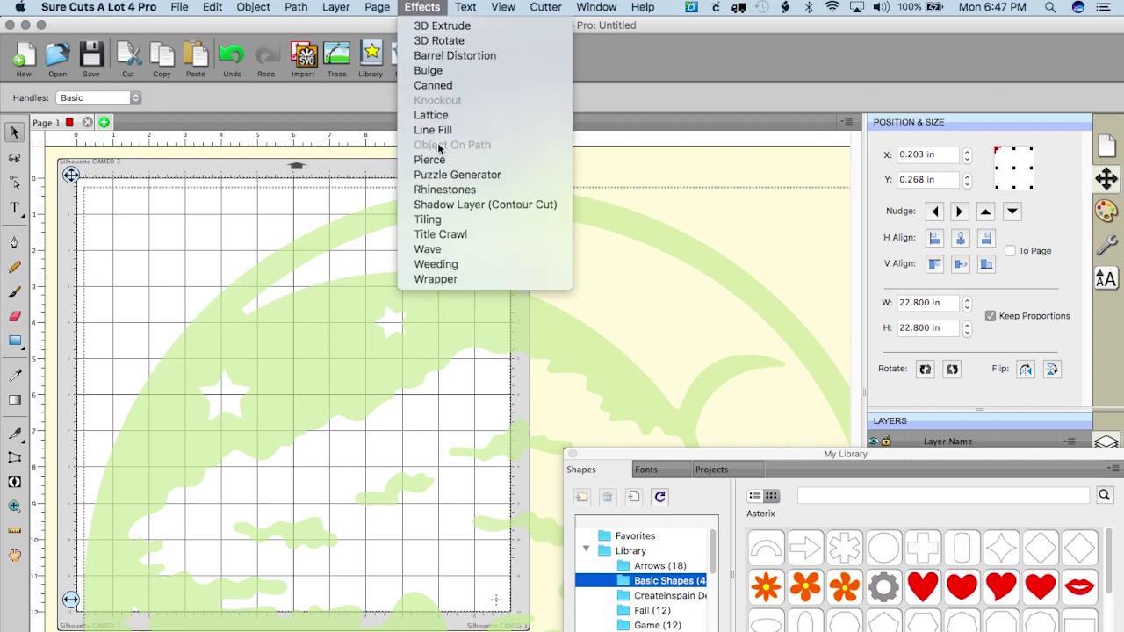
left_click(434, 219)
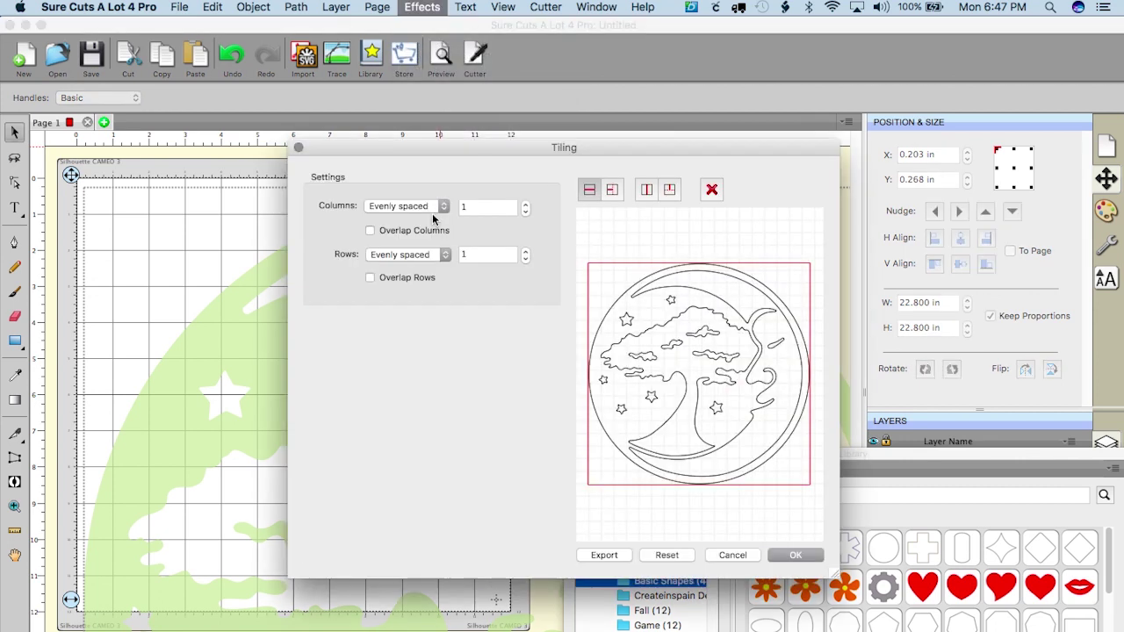
left_click(526, 204)
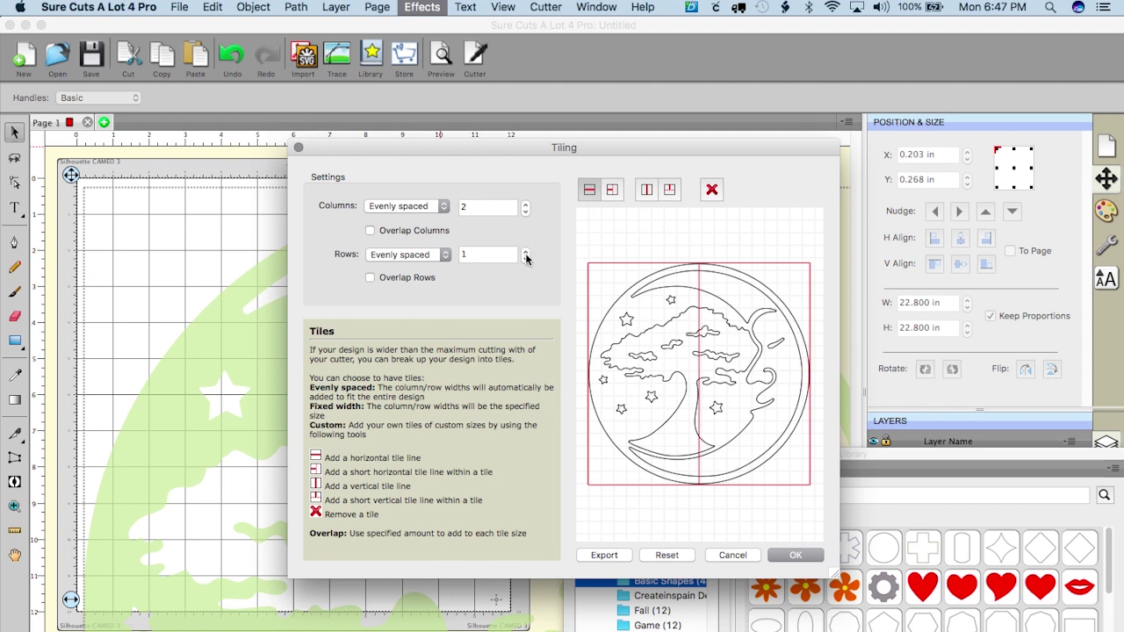
left_click(526, 252)
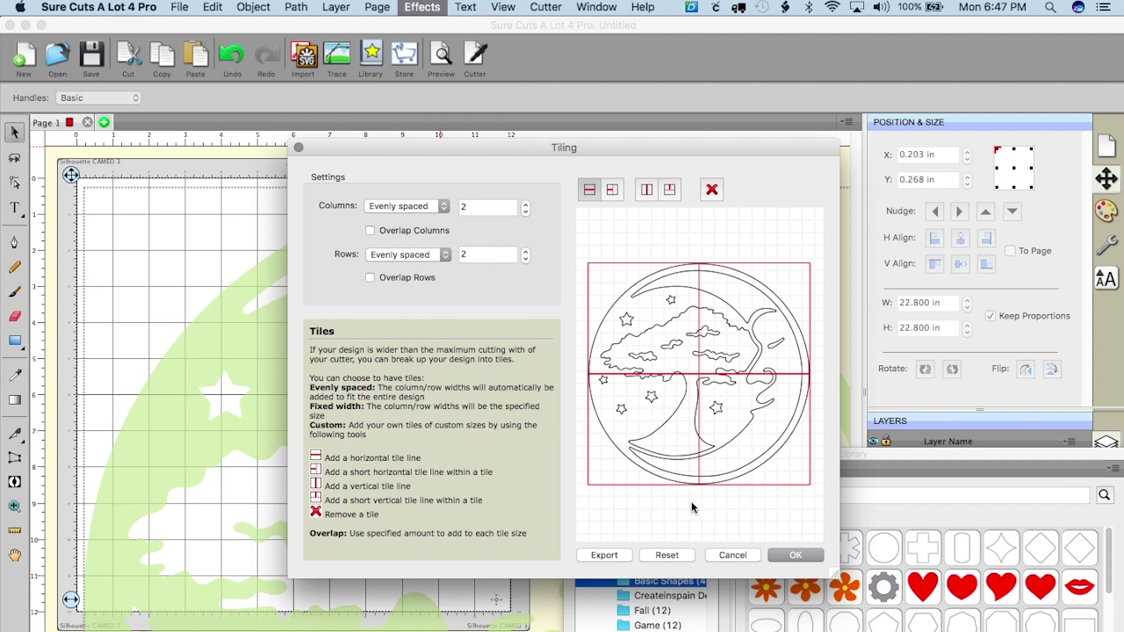
left_click(604, 554)
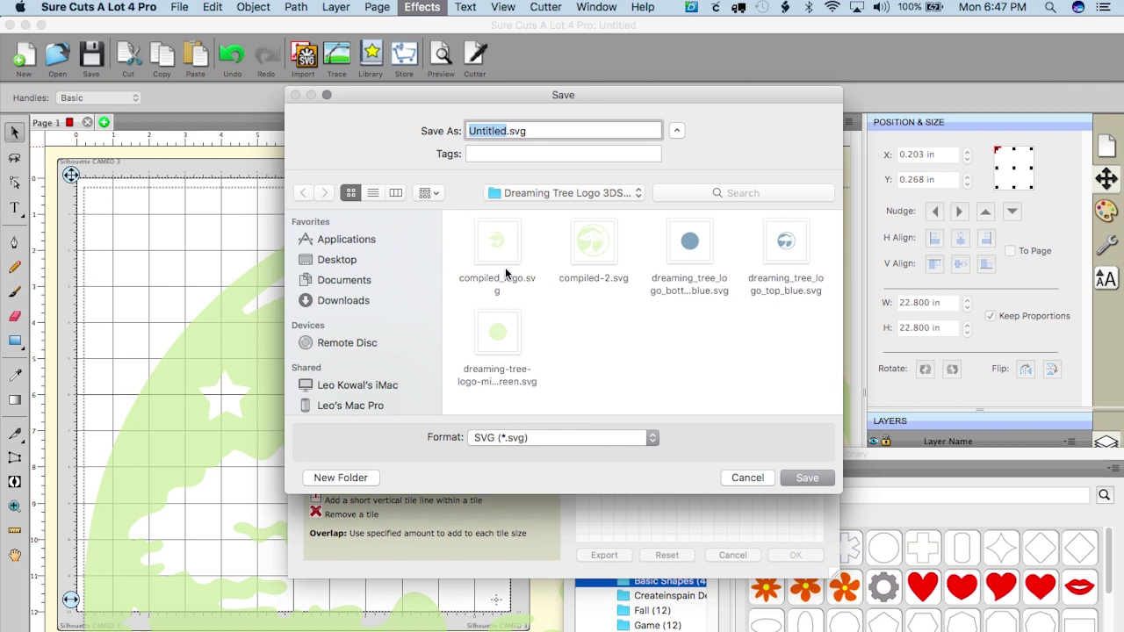
- Save the tiles as tiled-version with Design Space Compatible export enabled
type("tiled")
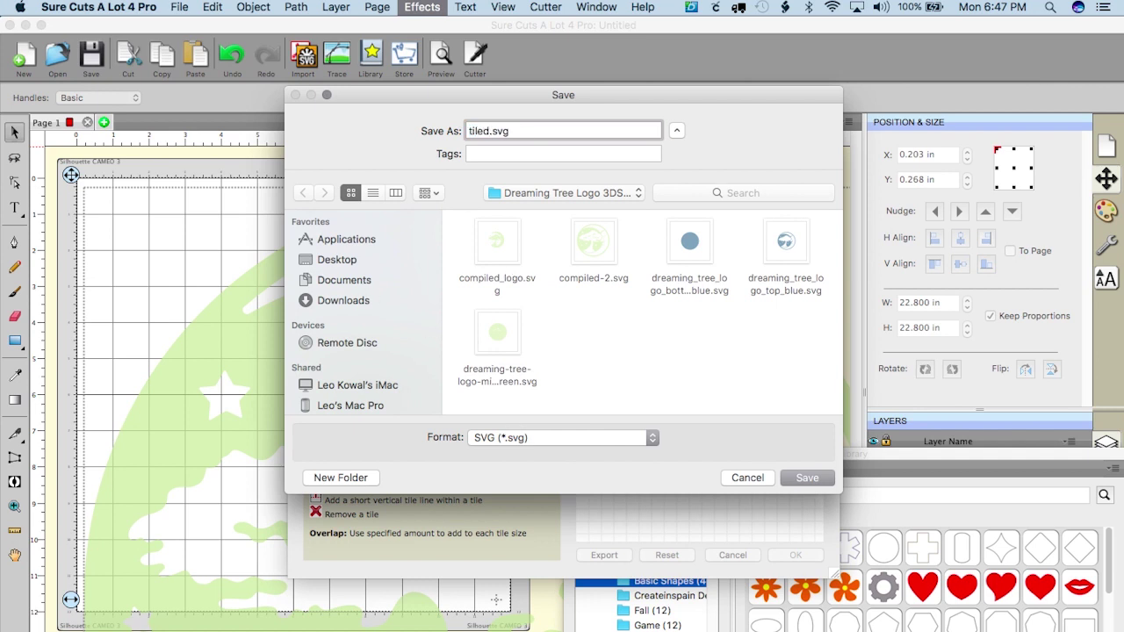
type("-version")
left_click(807, 478)
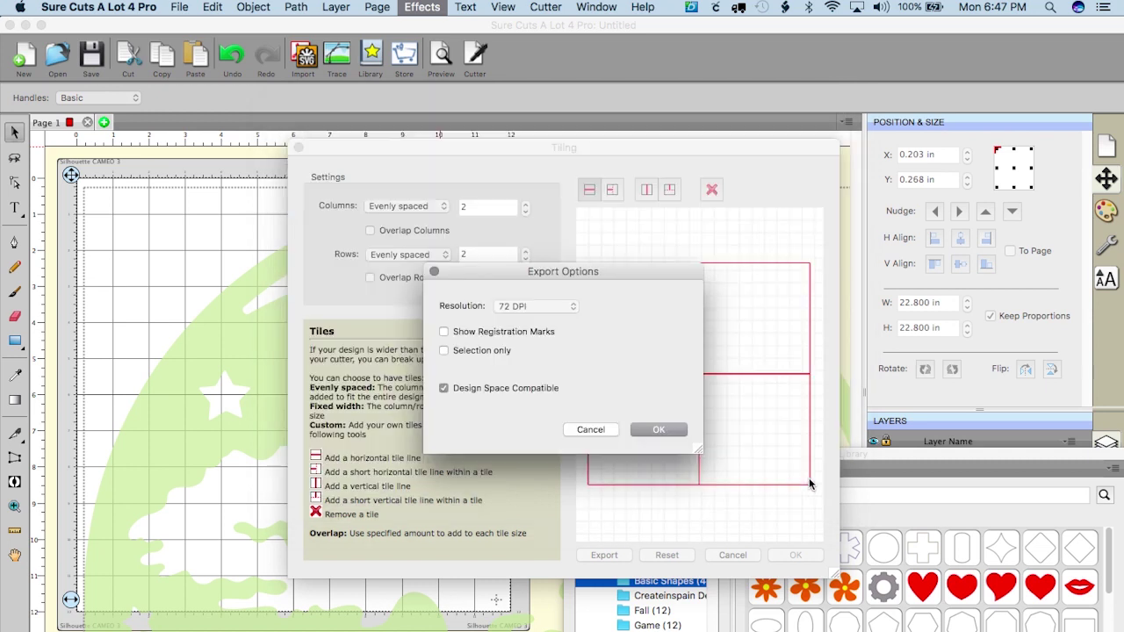
left_click(659, 429)
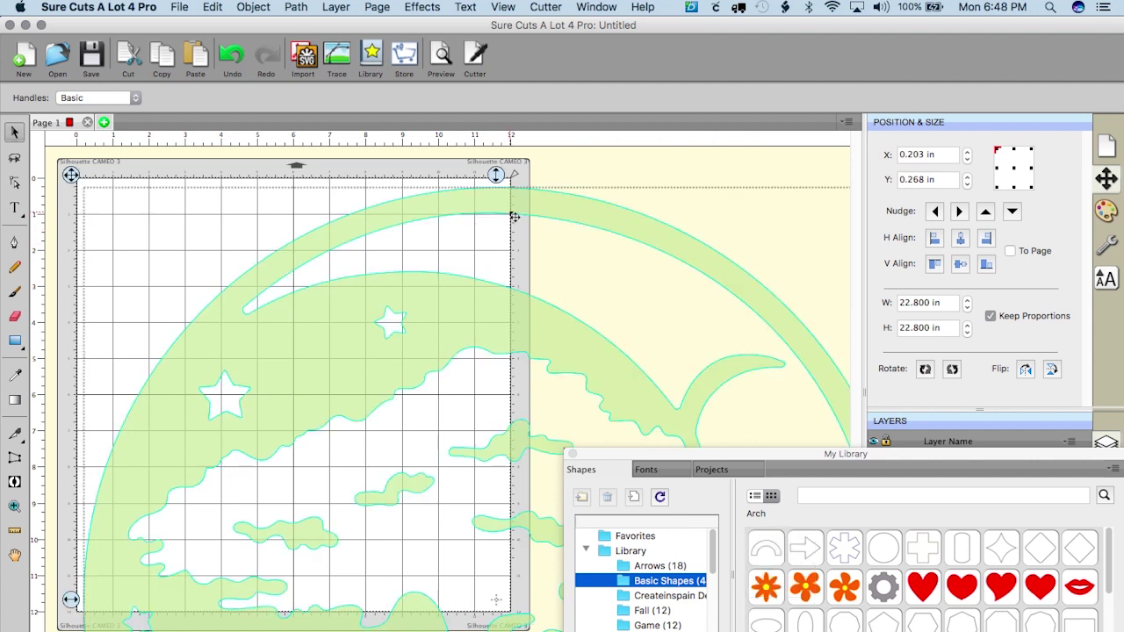
- Delete the original logo and browse the Dreaming Tree Logo folder's tile files for import
key("Delete")
left_click(174, 6)
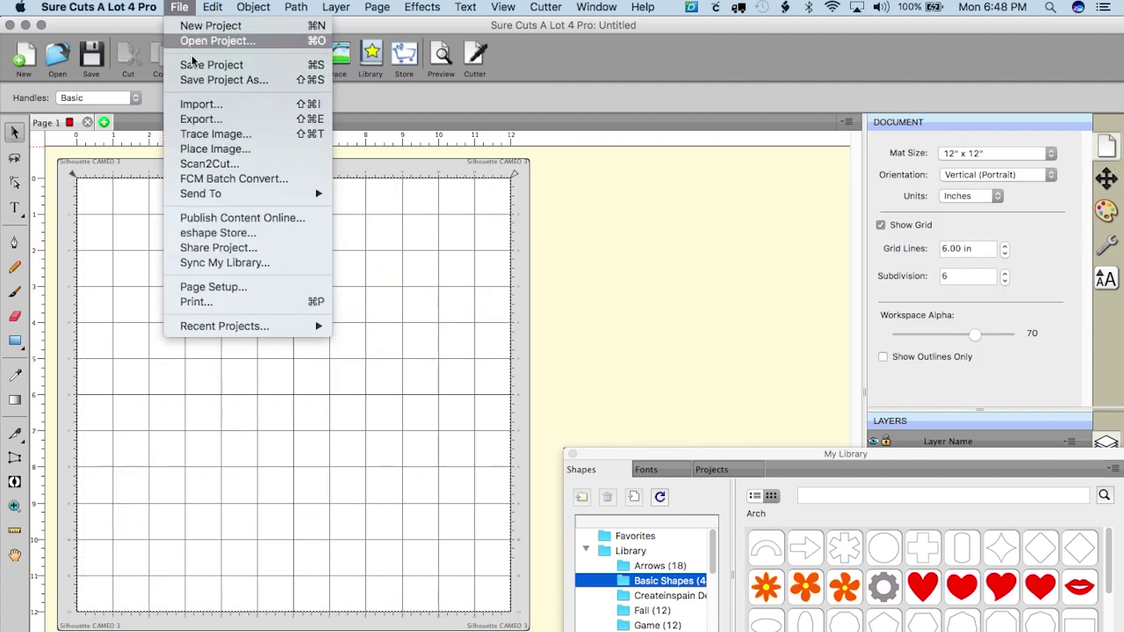
left_click(210, 110)
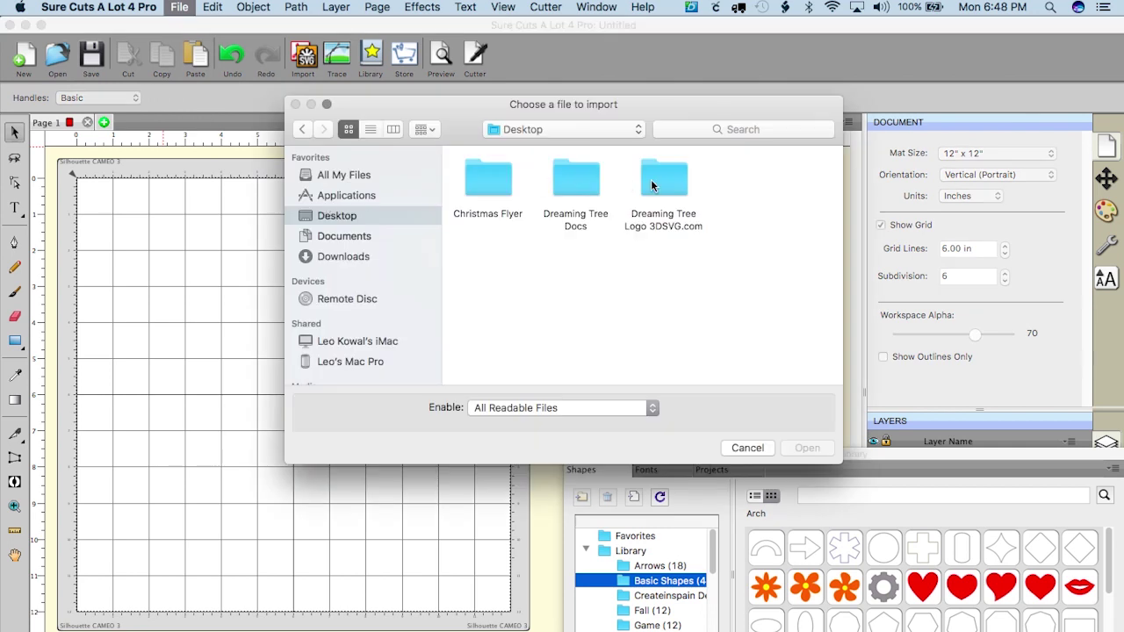
double_click(654, 175)
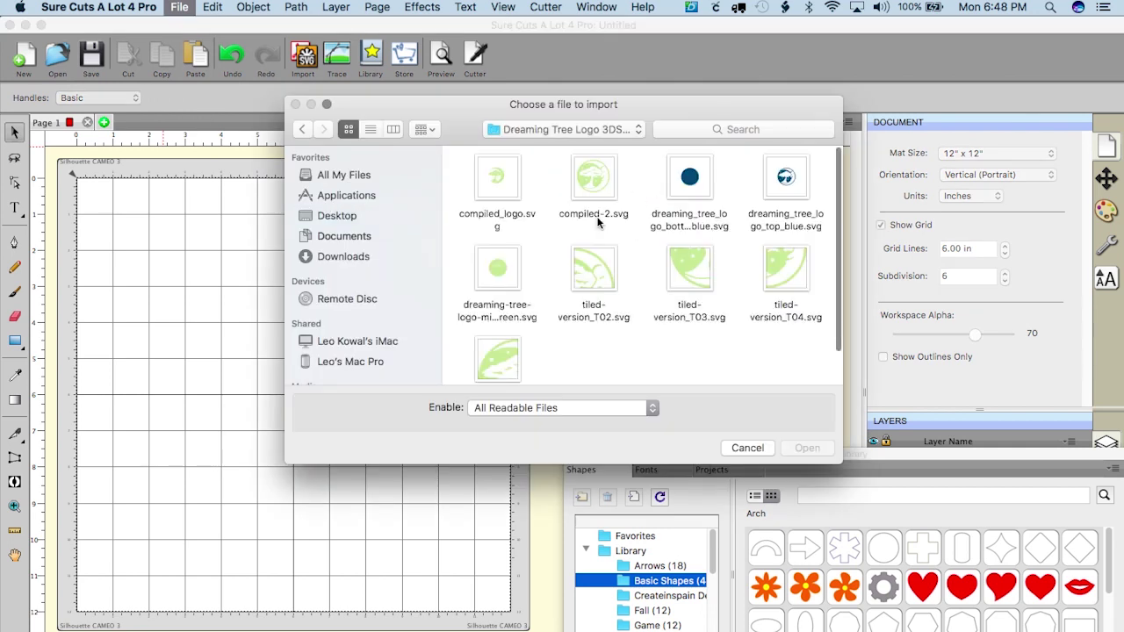
left_click(590, 274)
key("Right")
key("Right")
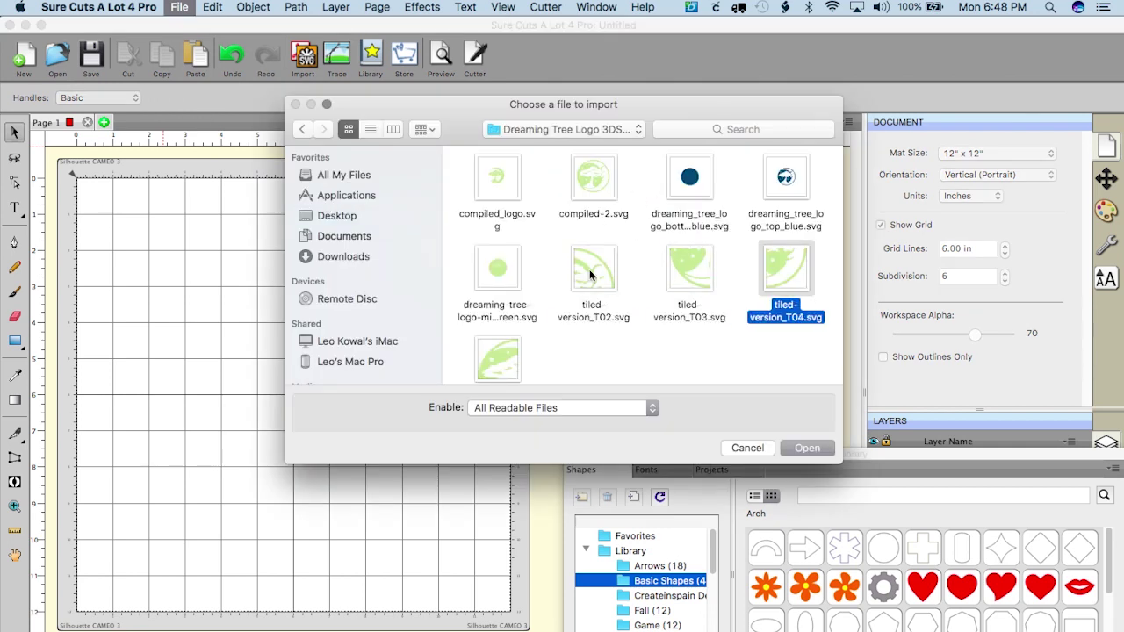
key("Left")
key("Left")
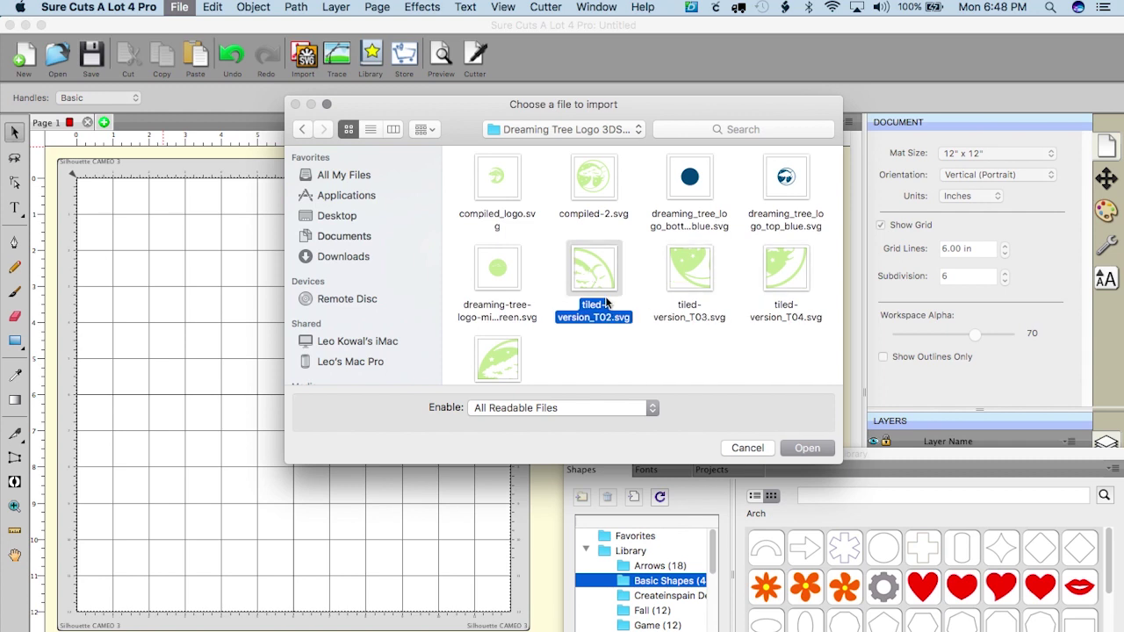
- Import tiled-version.svg and place it at the top-left of the 12x12 mat
scroll(627, 323, "down", 1)
scroll(627, 323, "down", 1)
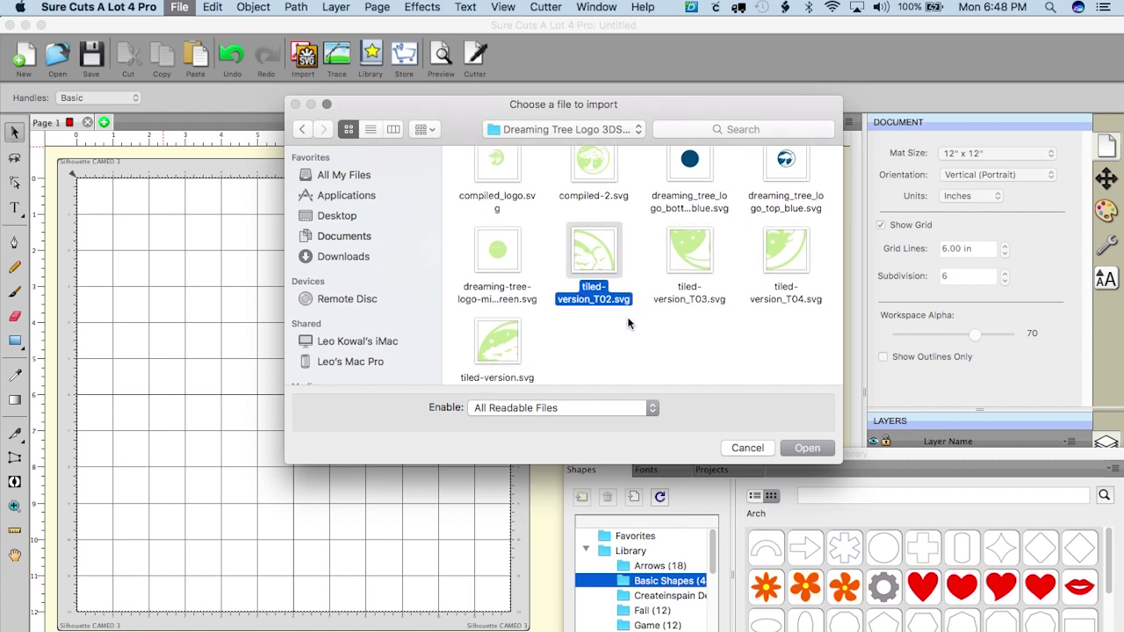
scroll(627, 323, "down", 2)
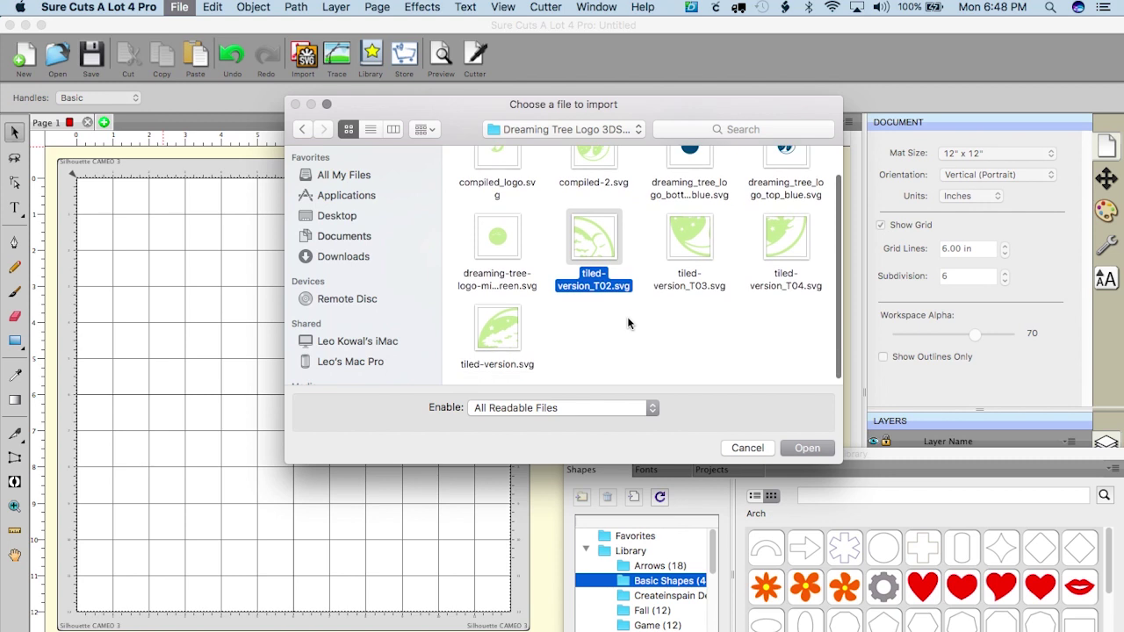
left_click(496, 338)
key("Return")
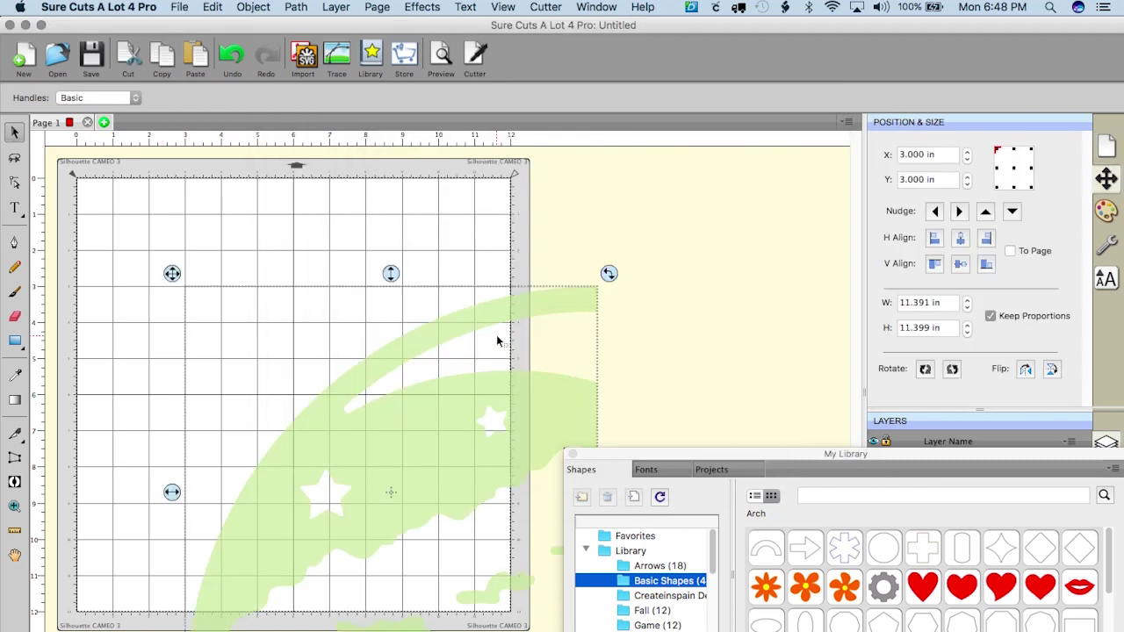
left_click_drag(339, 286, 344, 309)
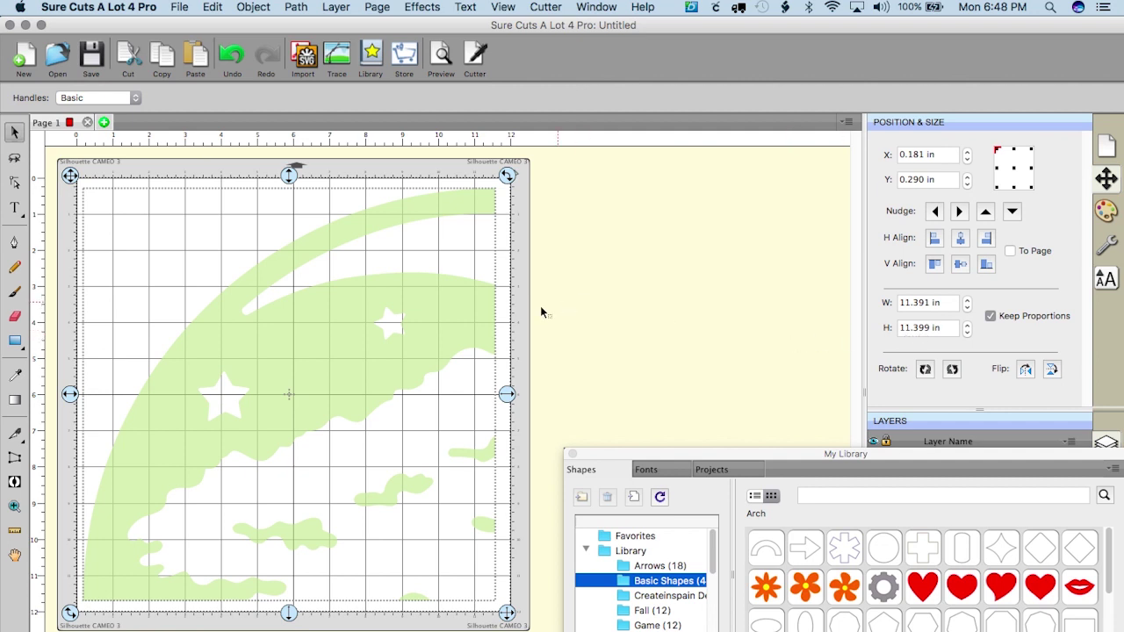
left_click(444, 311)
- Import tiled-version_T02.svg, align it right of the first tile, then switch to Cricut Design Space
left_click(303, 57)
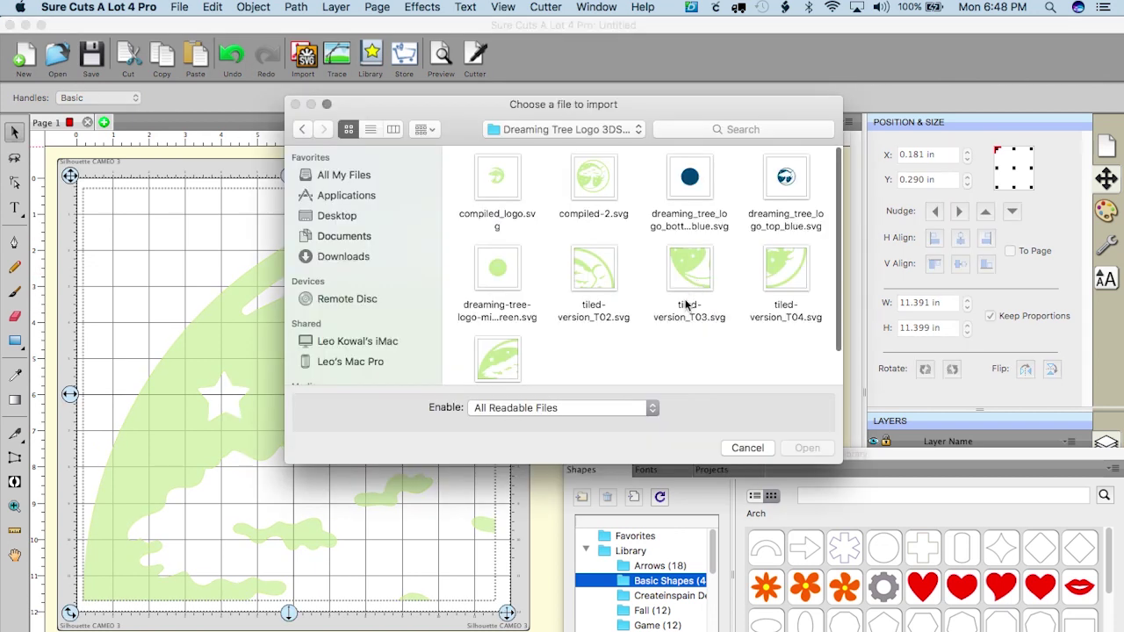
left_click(589, 281)
double_click(590, 281)
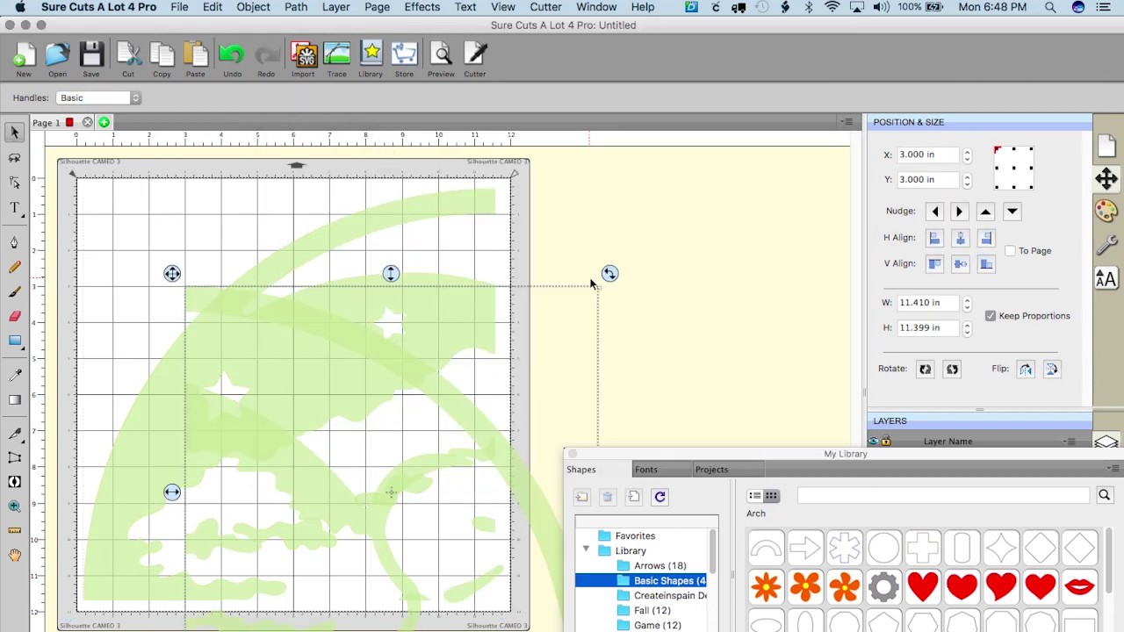
left_click_drag(343, 351, 659, 243)
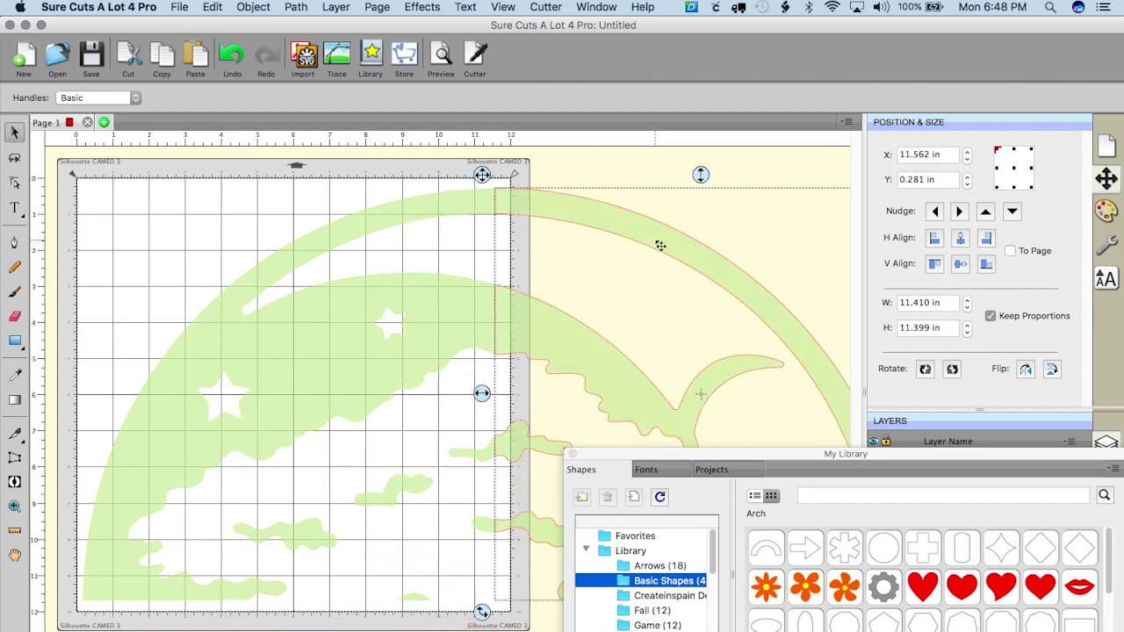
left_click(740, 179)
left_click(565, 338)
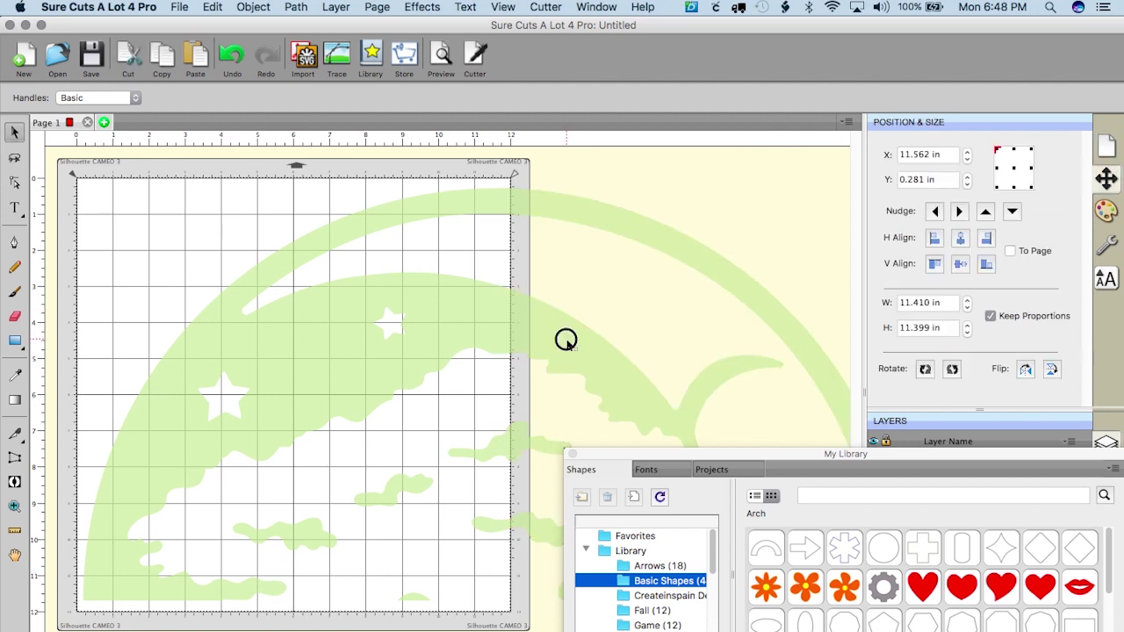
left_click_drag(564, 339, 566, 348)
right_click(566, 347)
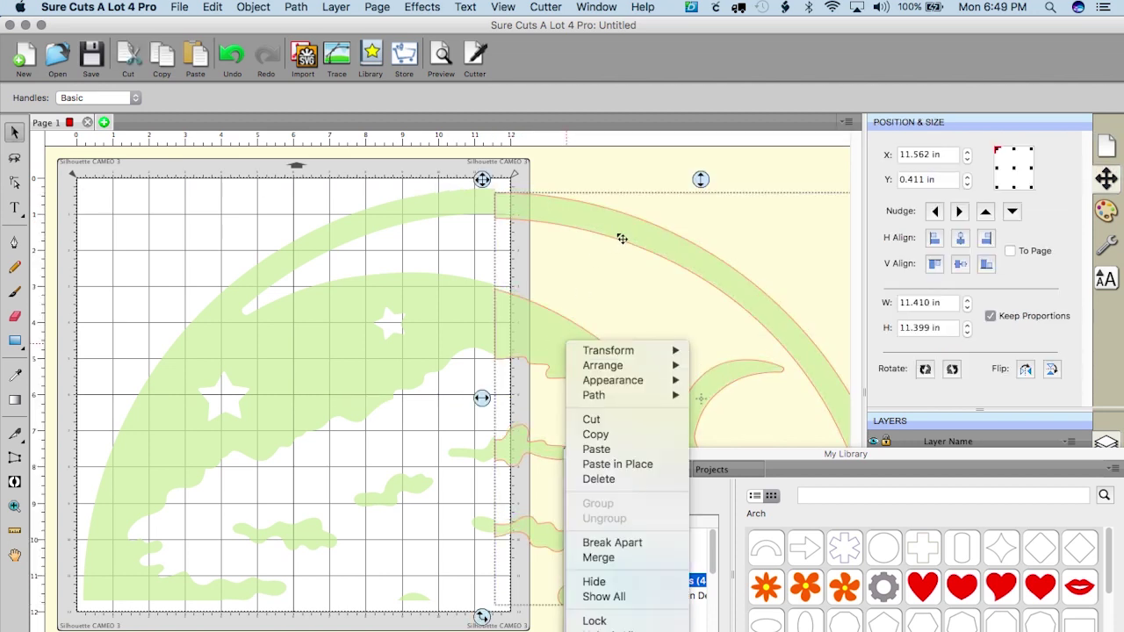
left_click(619, 232)
key("super+Tab")
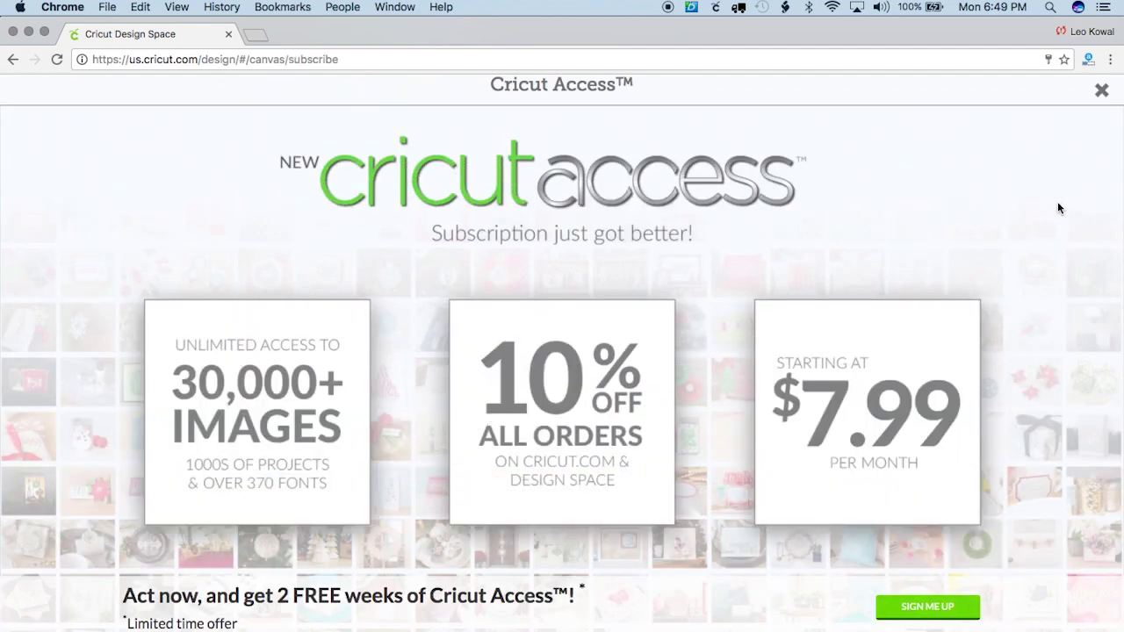
- Dismiss the Cricut Access offer and upload tiled-version.svg from the Dreaming Tree Logo folder
left_click(1102, 92)
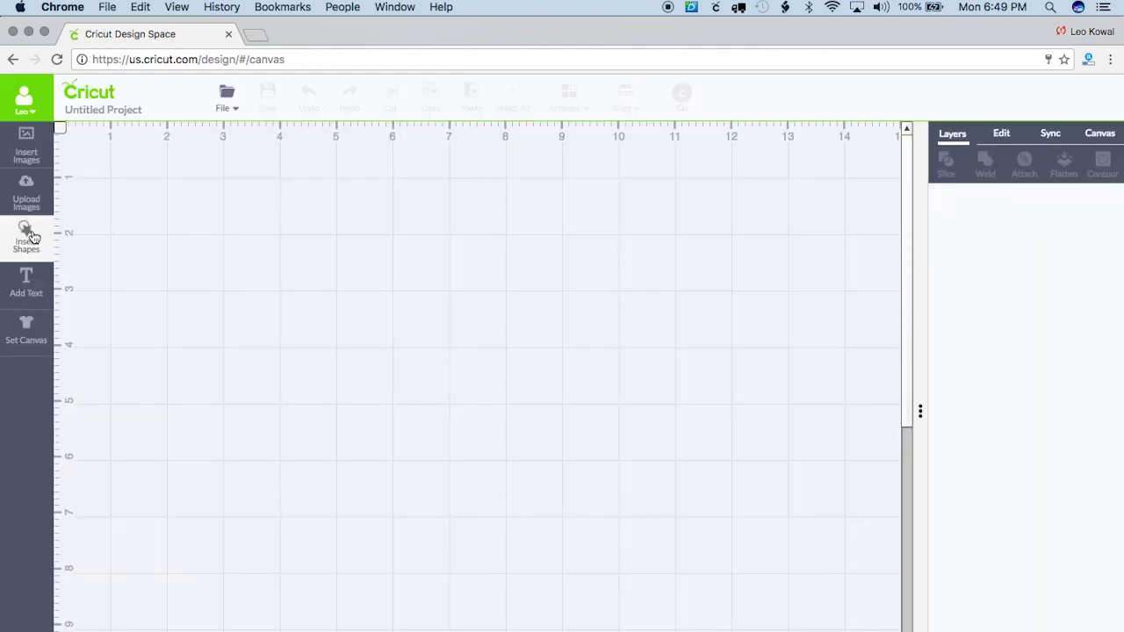
left_click(26, 202)
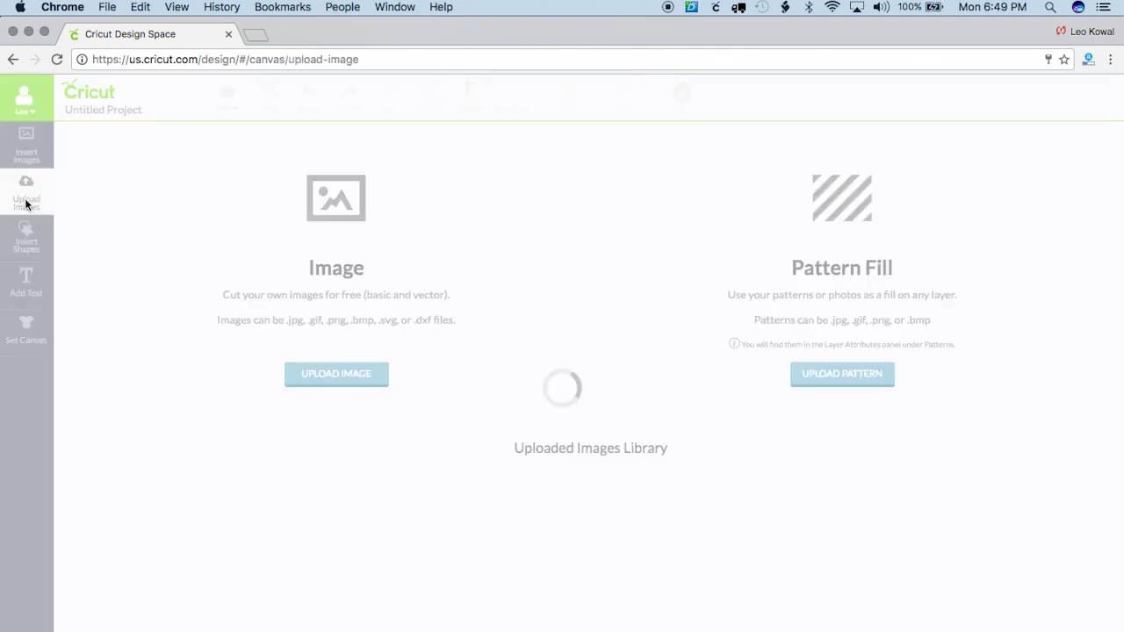
left_click(323, 375)
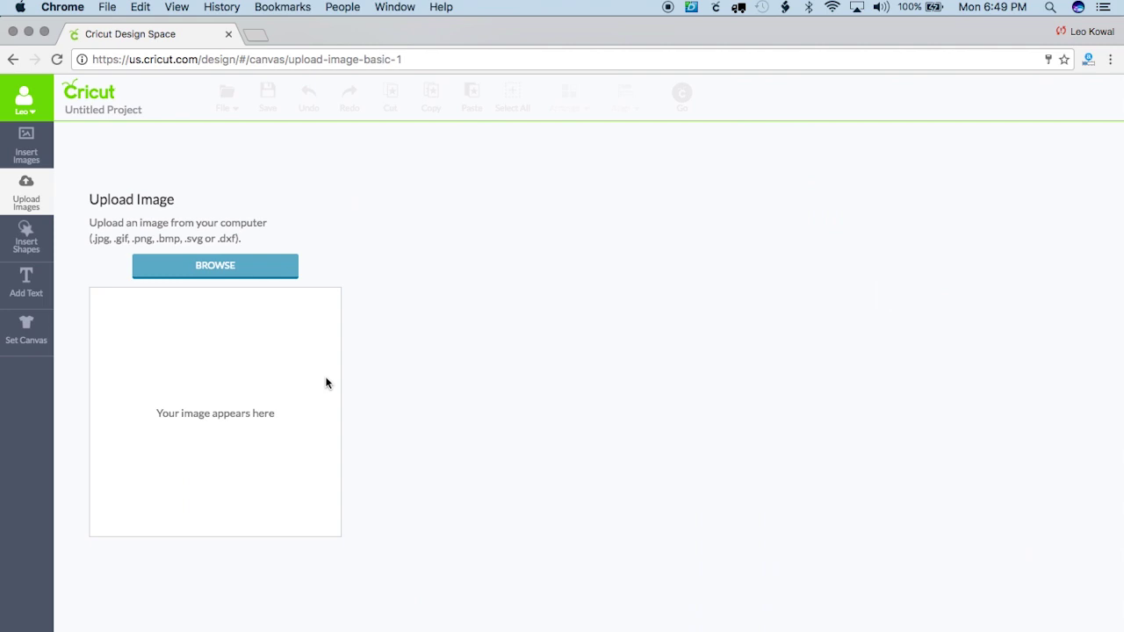
left_click(209, 265)
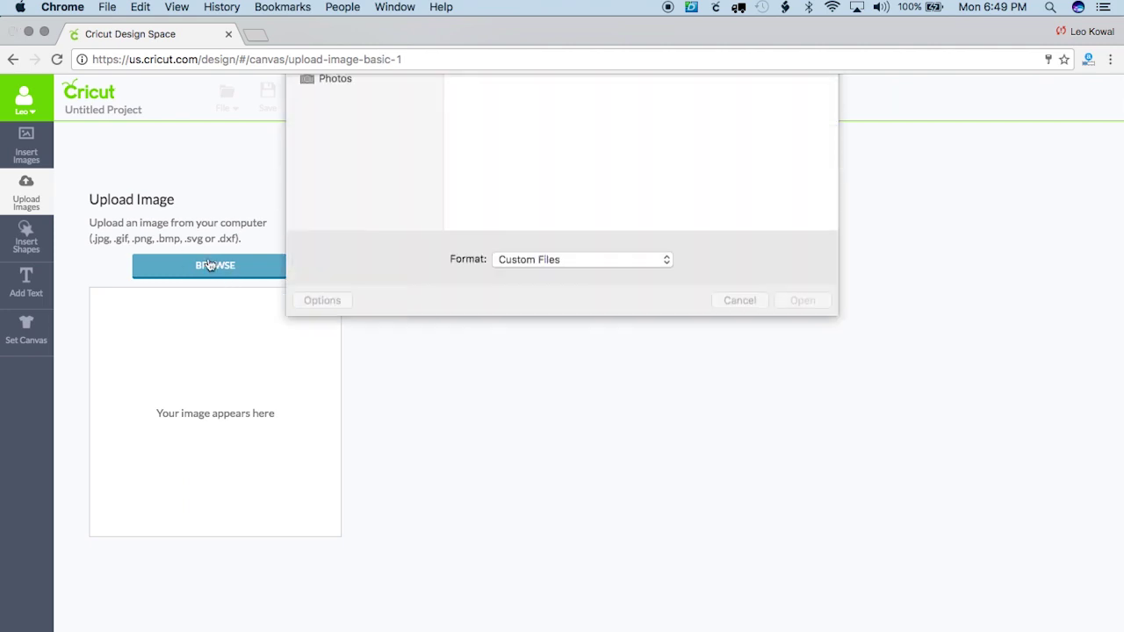
left_click(670, 158)
double_click(671, 158)
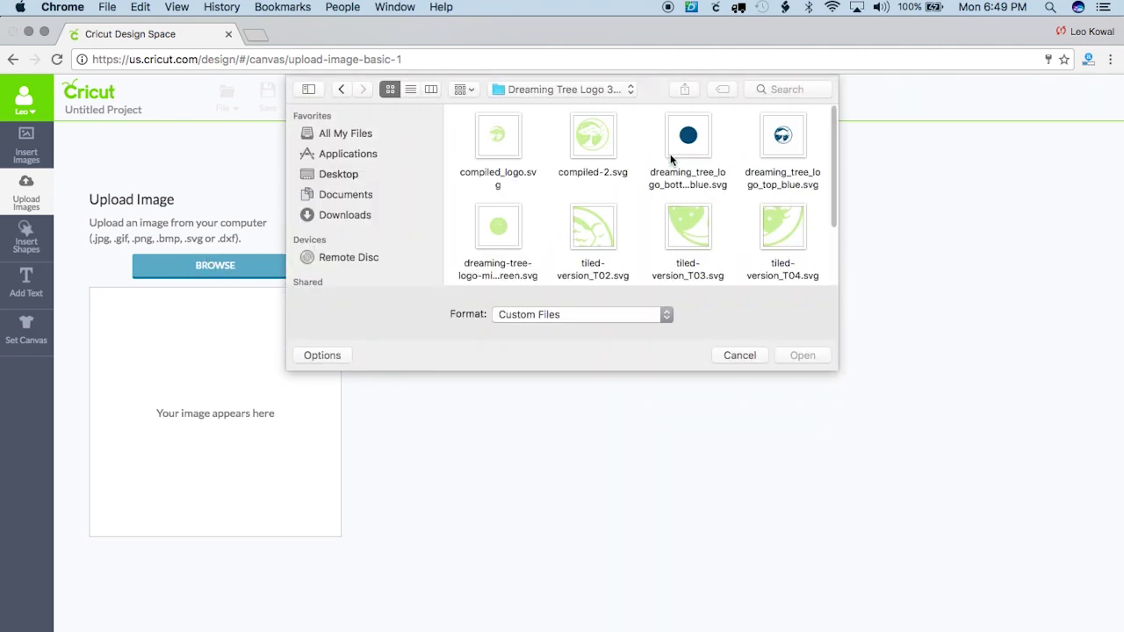
scroll(572, 228, "down", 3)
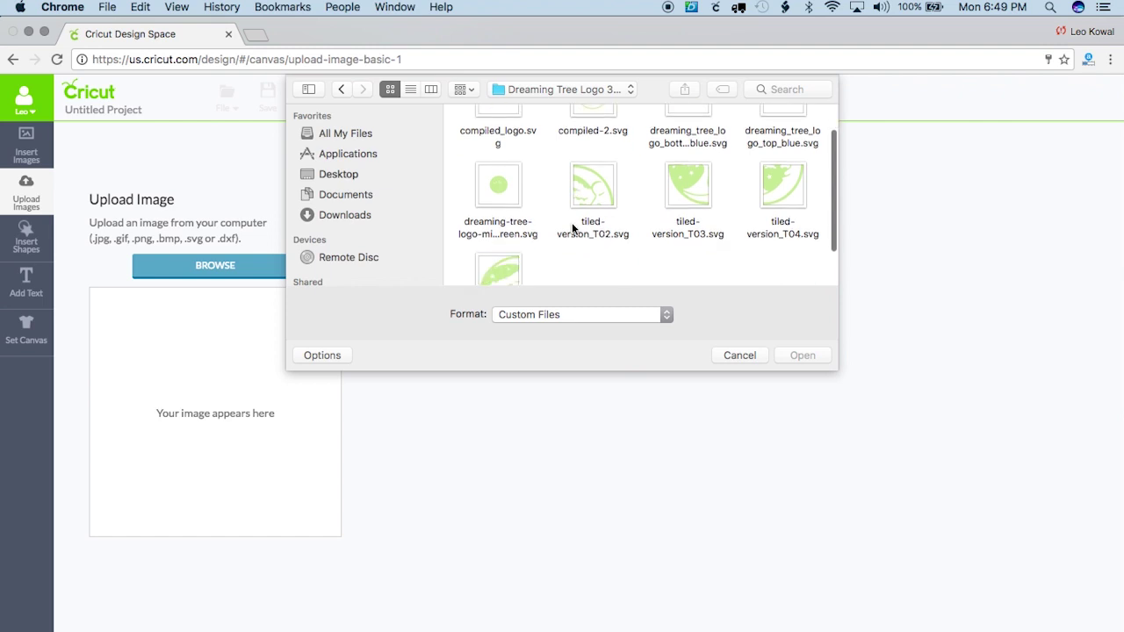
double_click(493, 263)
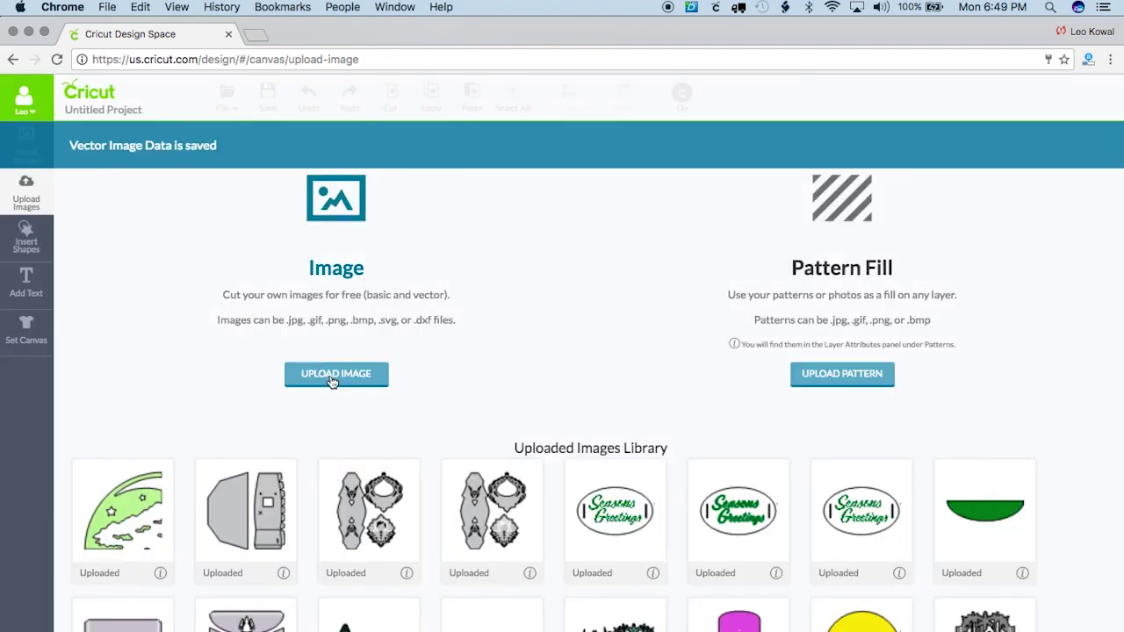
- Upload the remaining tiles, tiled-version_T02.svg and the other tile files
left_click(322, 369)
left_click(226, 265)
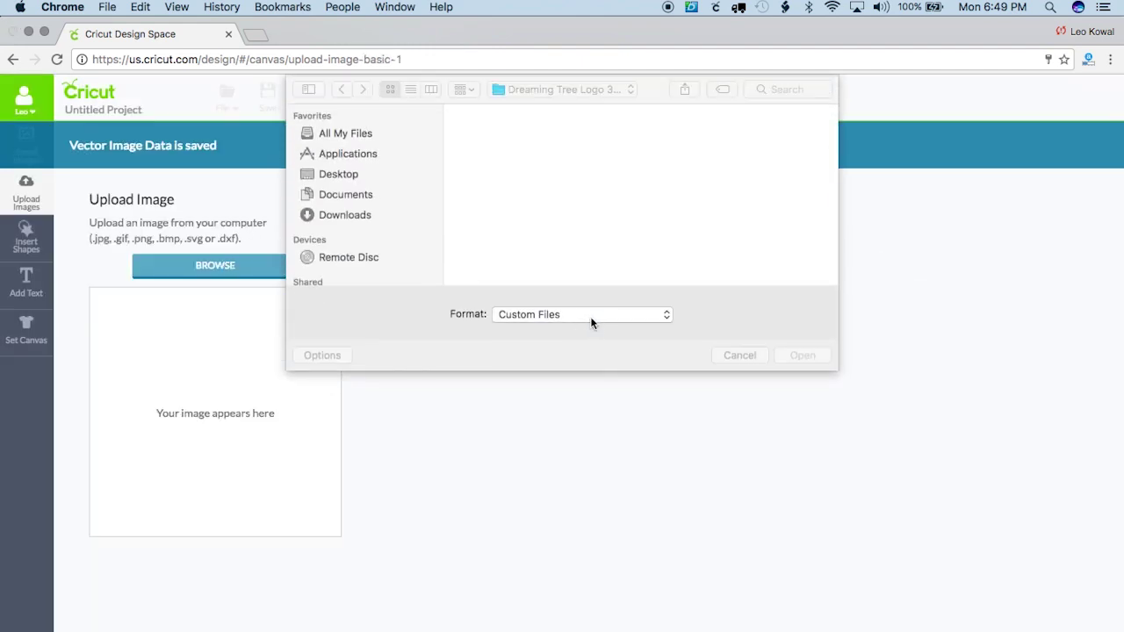
double_click(600, 226)
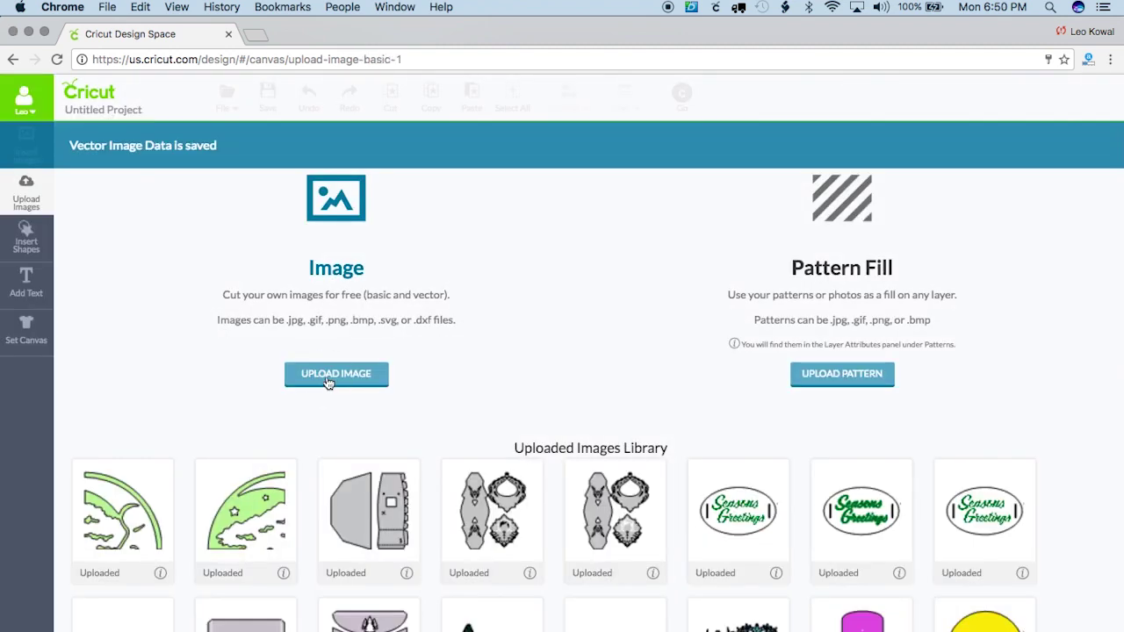
left_click(328, 378)
left_click(250, 278)
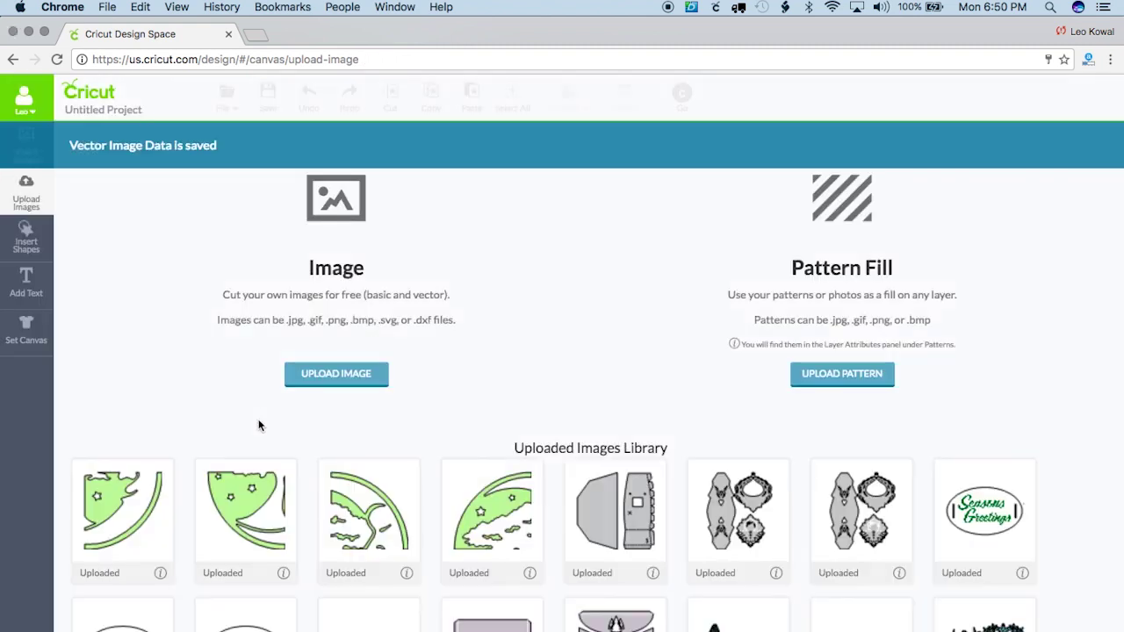
- Select the uploaded tile images in the library for inserting
left_click(129, 509)
left_click(255, 509)
left_click(366, 511)
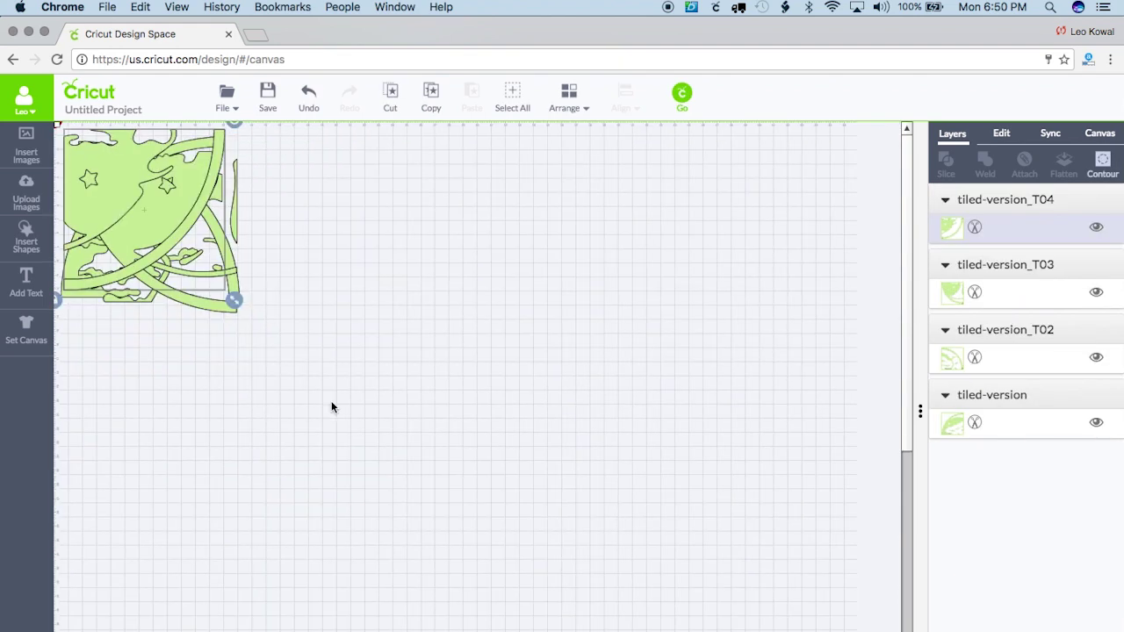
- Pull the T04 and T02 pieces out of the stack and drag all four quarters into the full circular logo
left_click(332, 402)
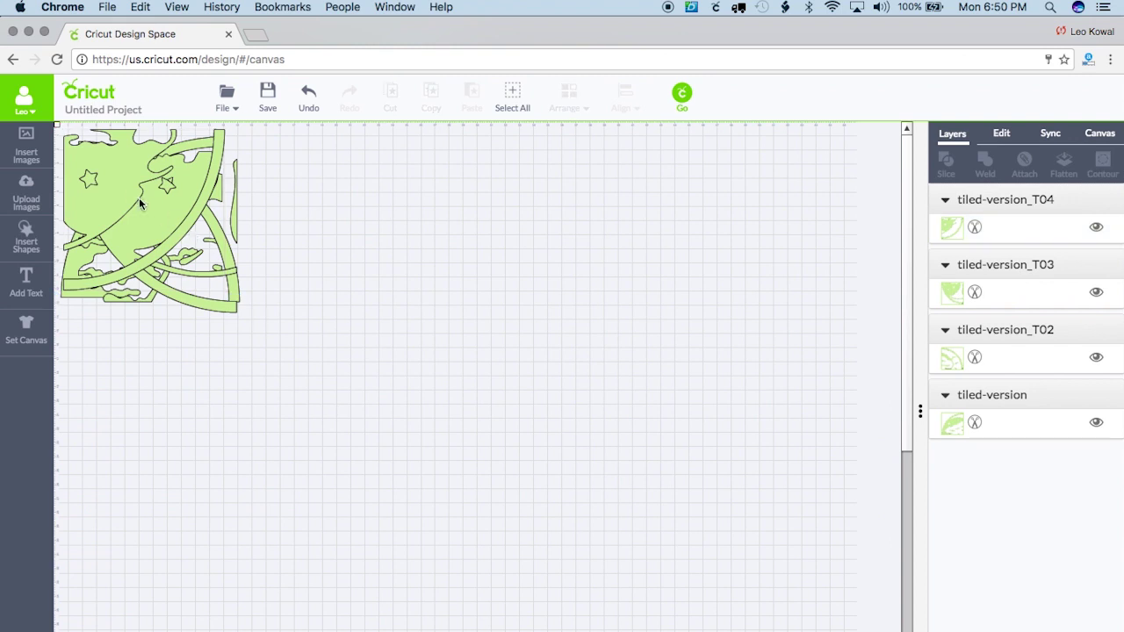
left_click_drag(155, 202, 311, 326)
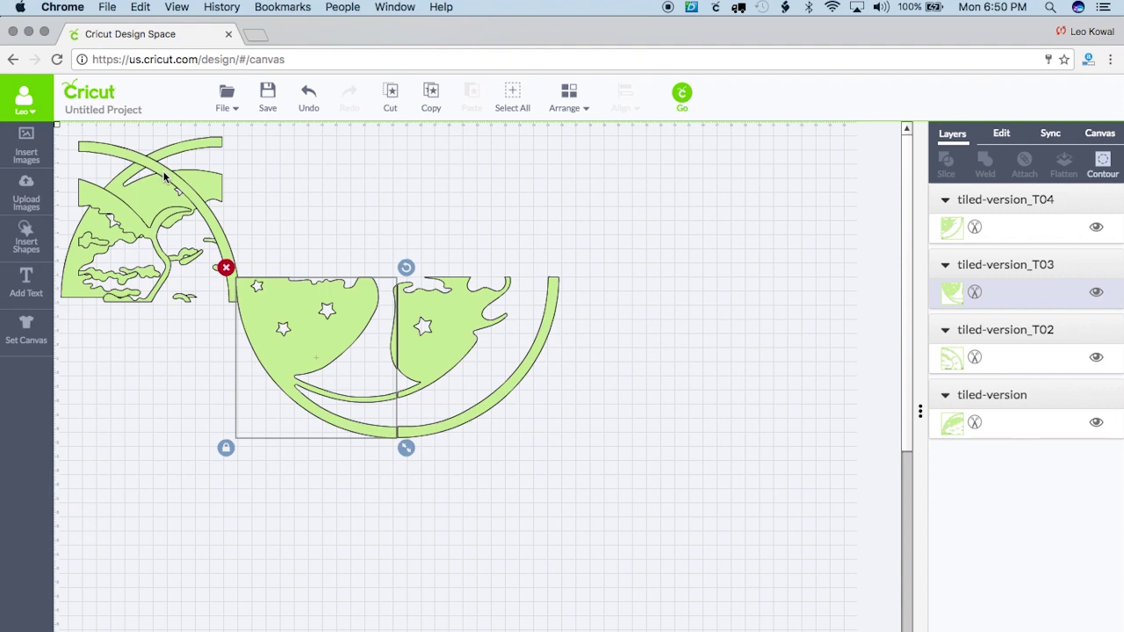
left_click_drag(163, 176, 497, 143)
left_click_drag(596, 370, 224, 366)
left_click_drag(640, 492, 216, 252)
left_click_drag(290, 369, 291, 420)
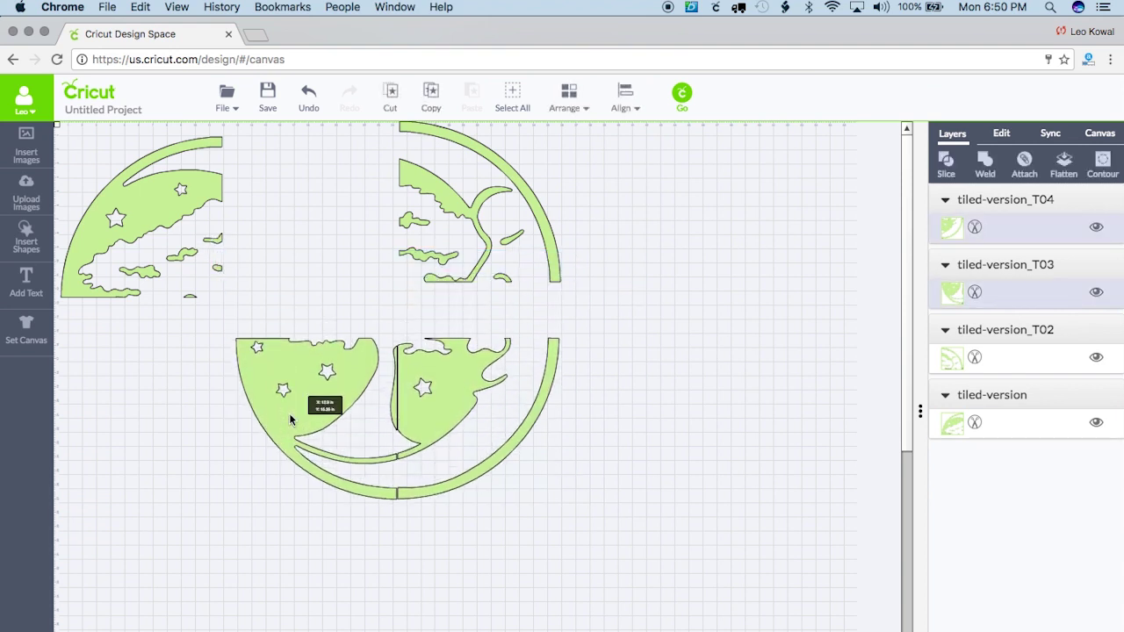
left_click(629, 283)
left_click_drag(547, 230, 539, 264)
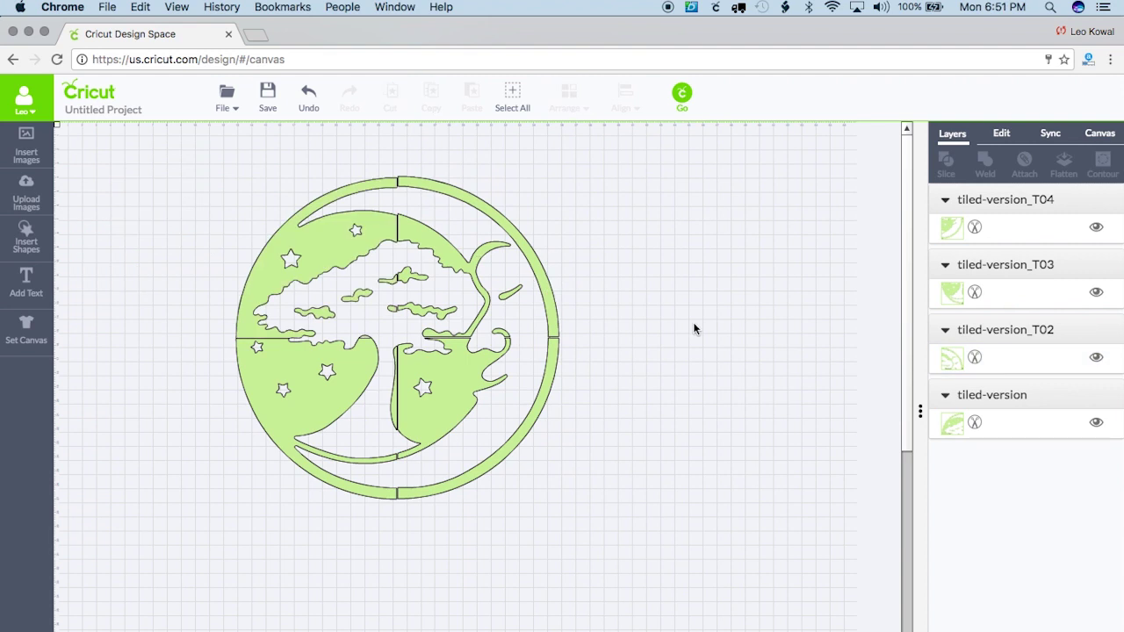
- Switch to Sure Cuts A Lot, open Manage Cutters, and check the Company/Brand list without choosing a brand
key("super+Tab")
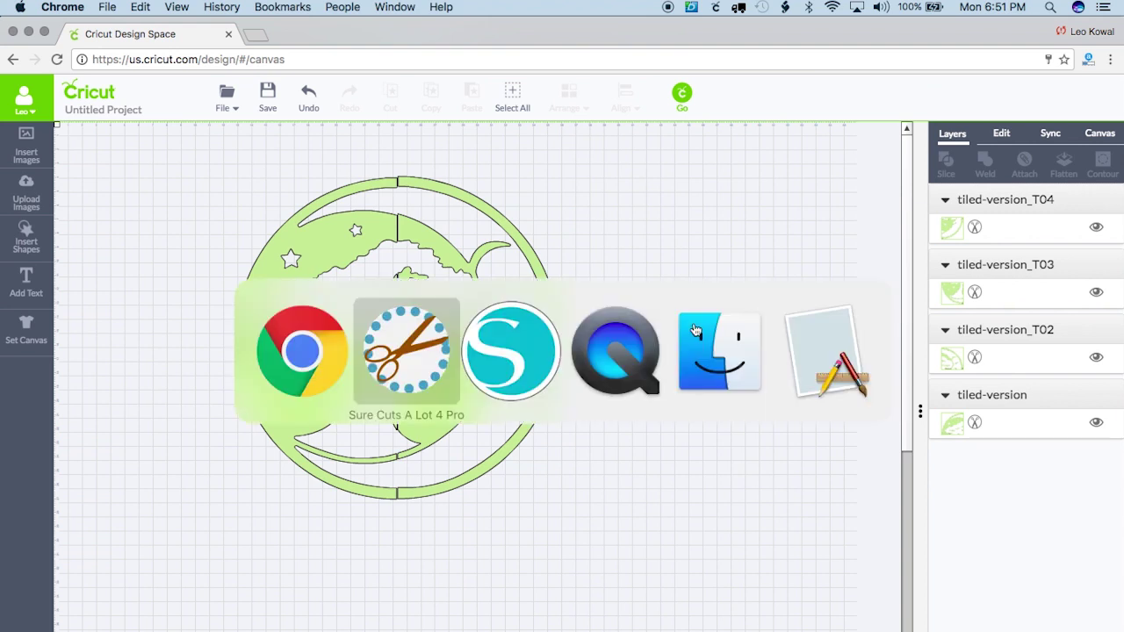
left_click(545, 6)
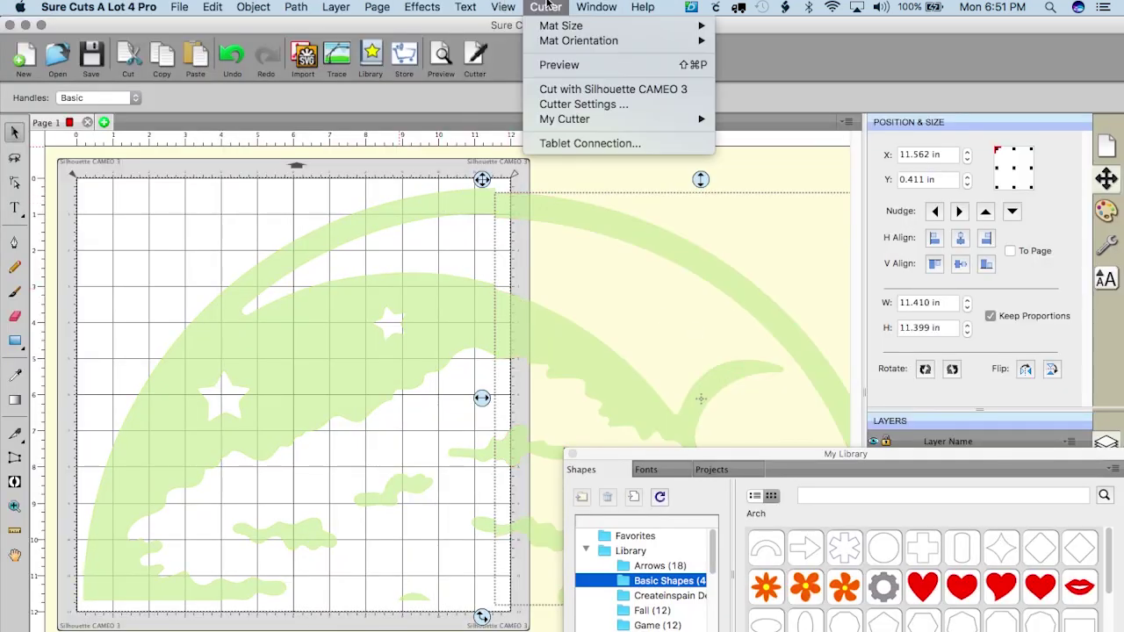
mouse_move(582, 128)
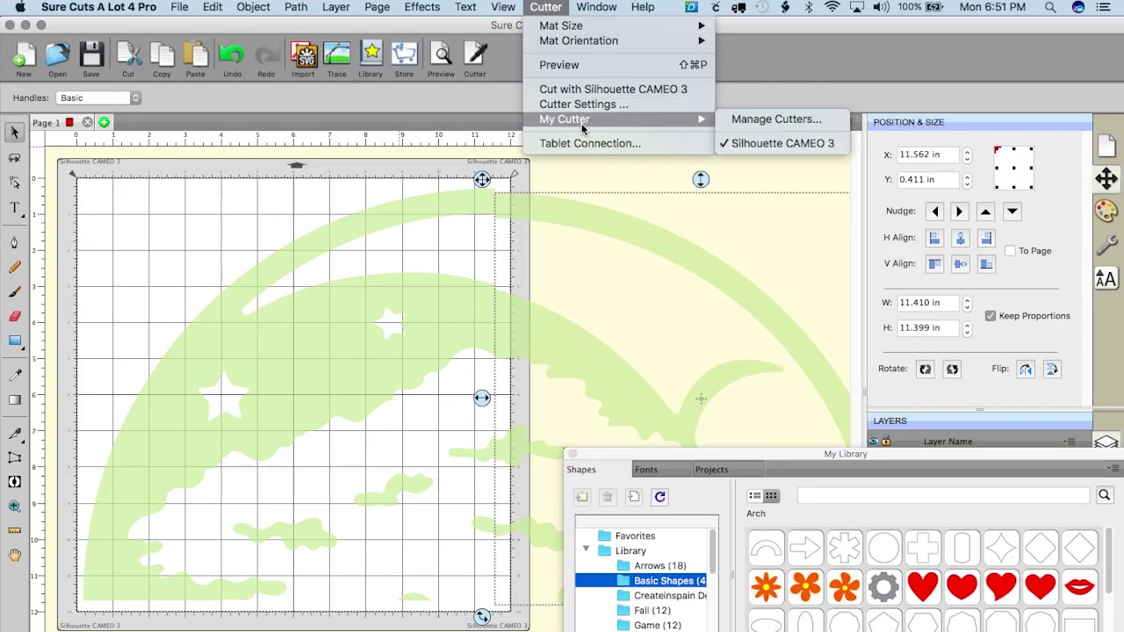
left_click(774, 120)
left_click(727, 324)
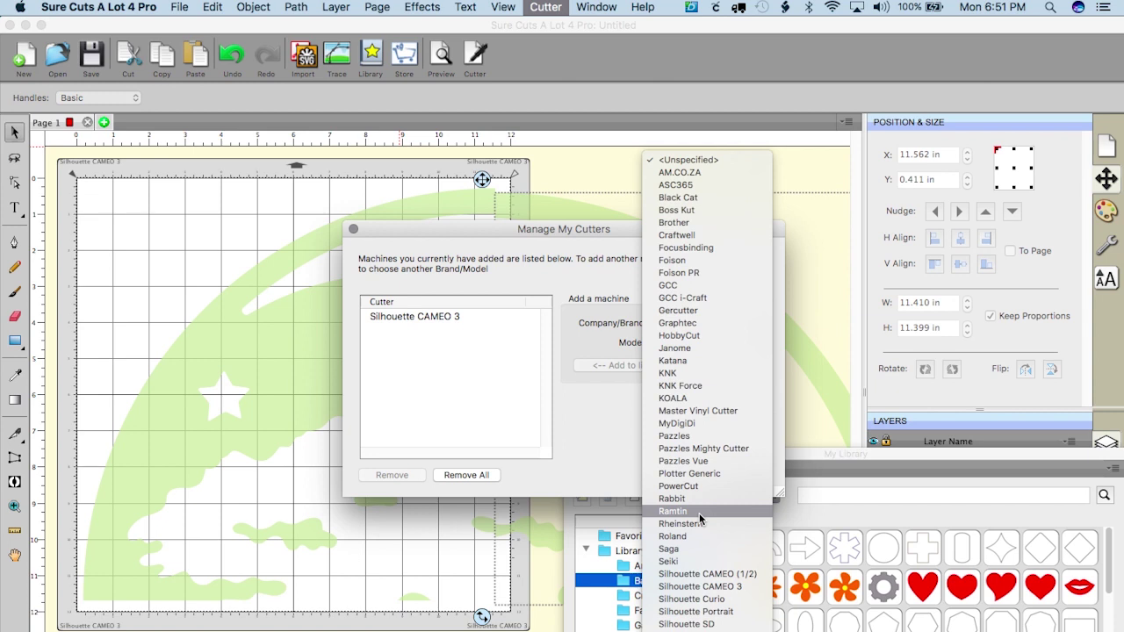
left_click(348, 196)
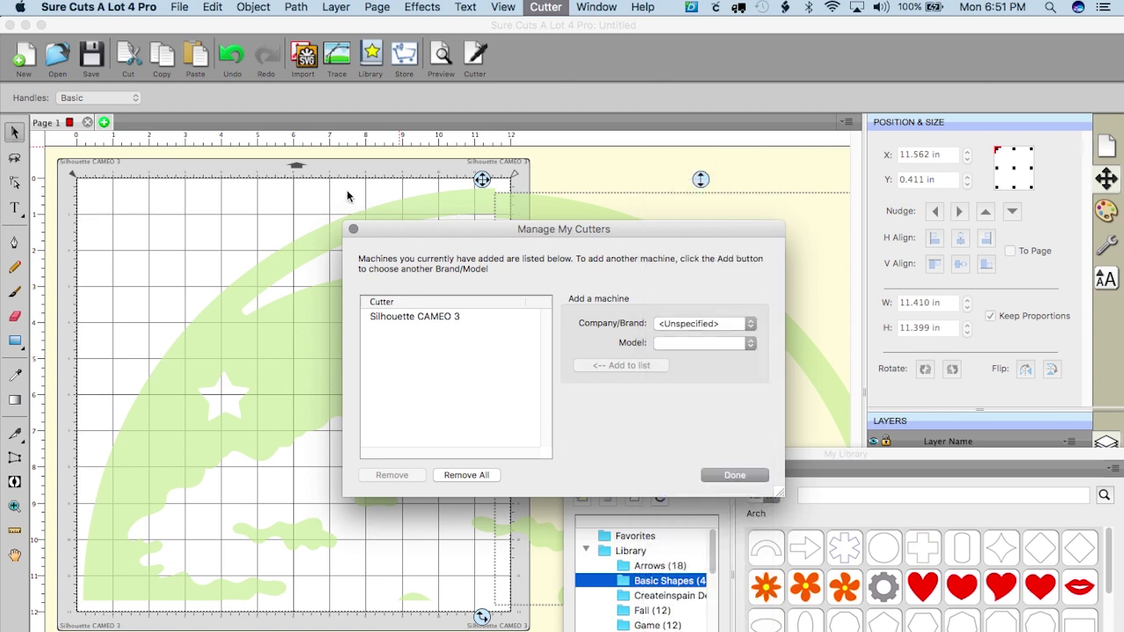